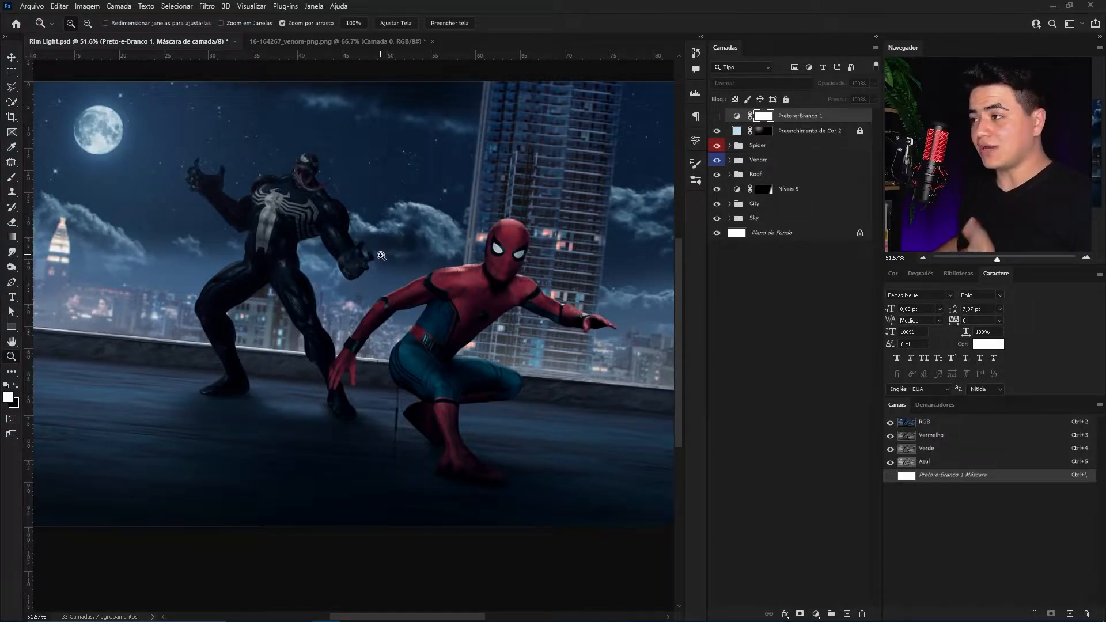
- Expand the Venom group and select the Venom smart object layer inside it
click(734, 160)
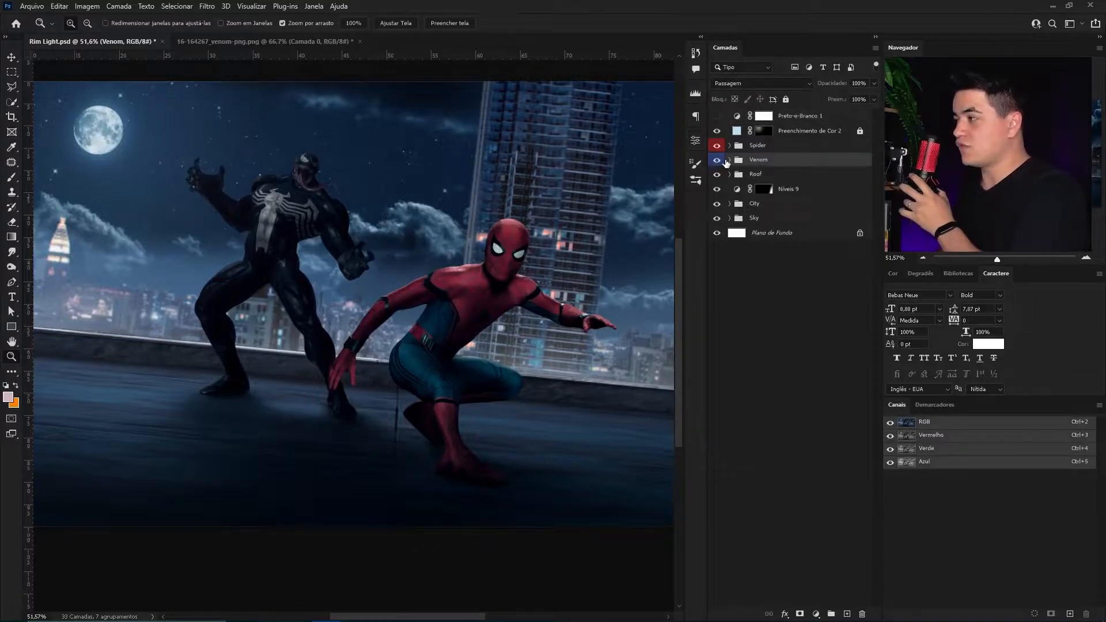
click(730, 145)
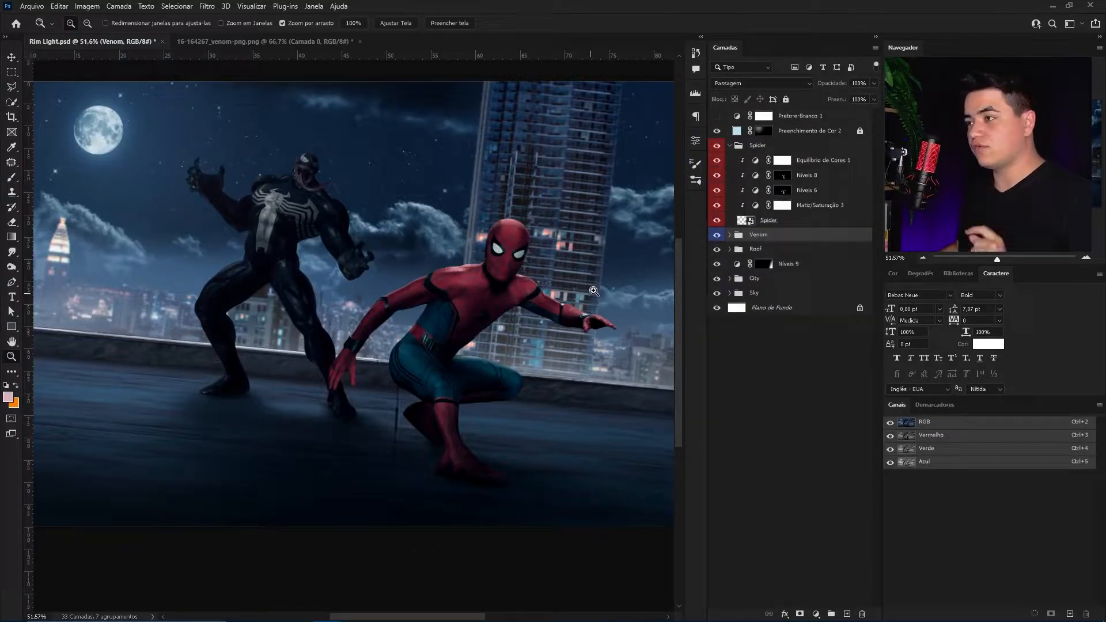
click(739, 145)
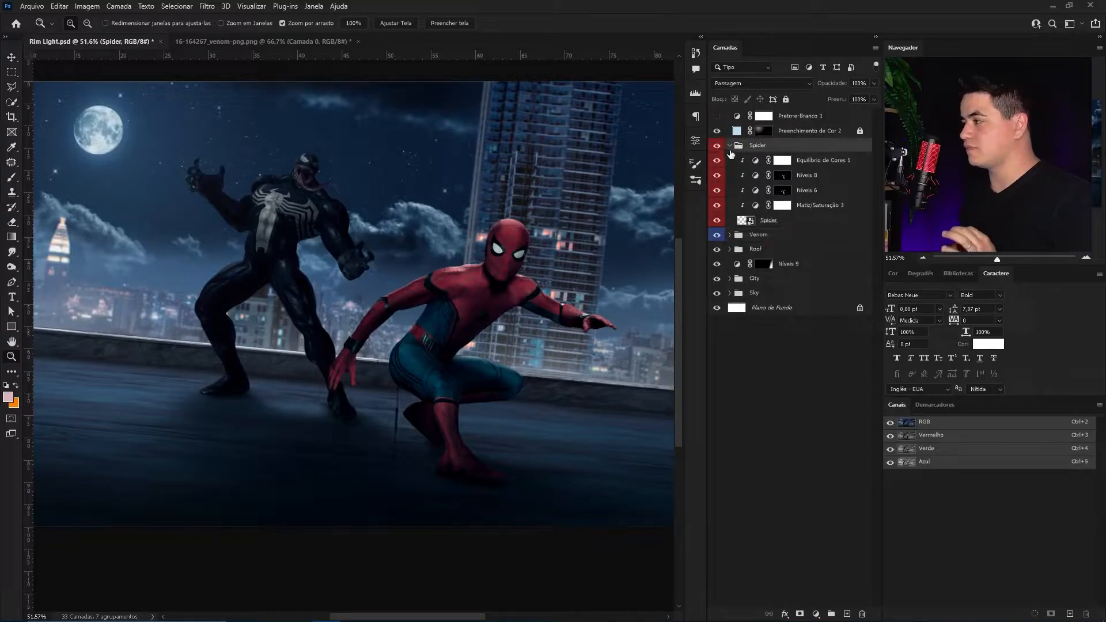
click(729, 145)
click(729, 160)
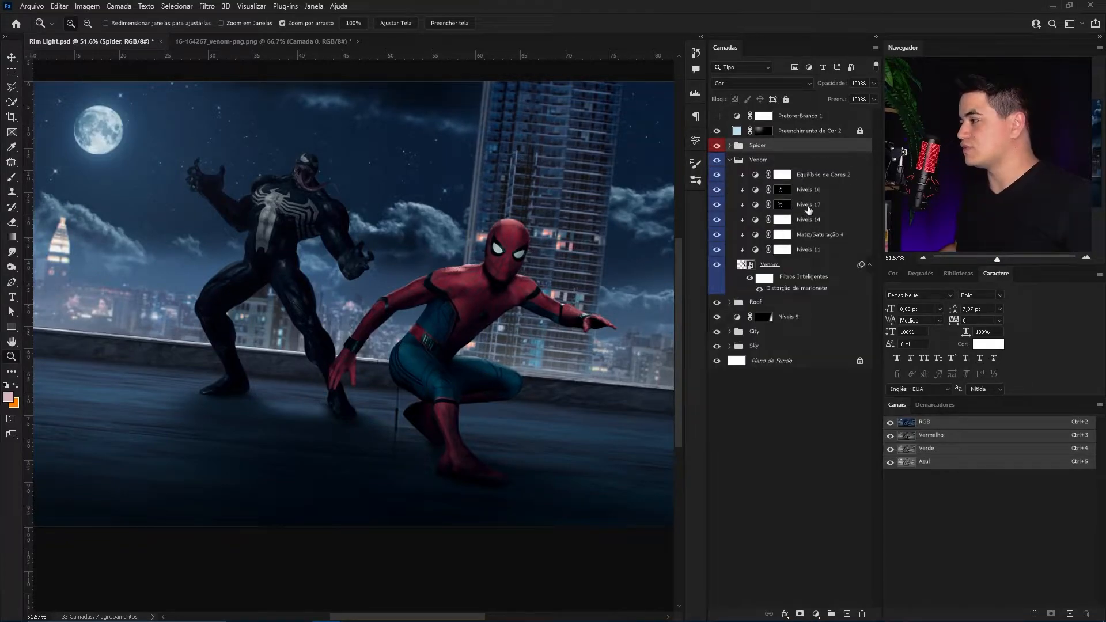
click(808, 288)
- Add an Inner Shadow effect to the Venom layer
drag(425, 266, 776, 516)
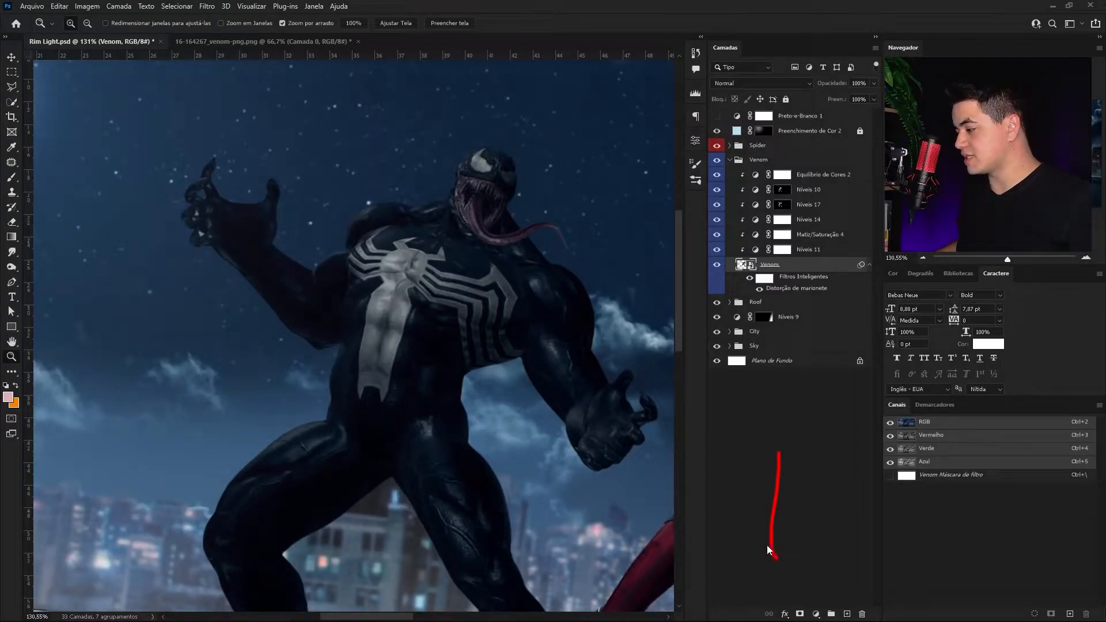
click(787, 613)
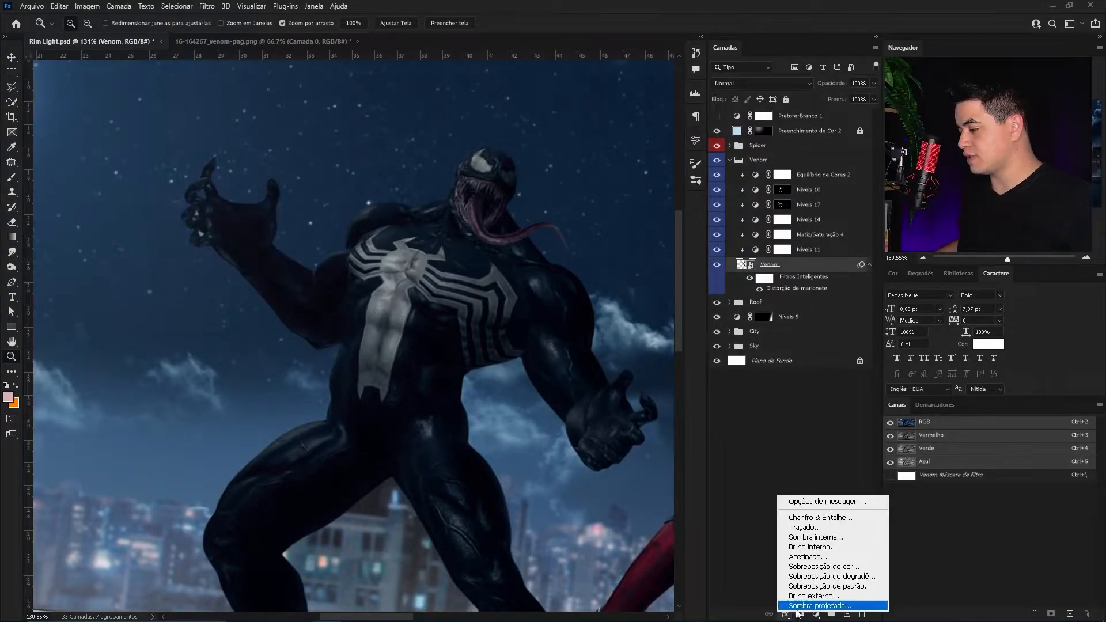
click(808, 538)
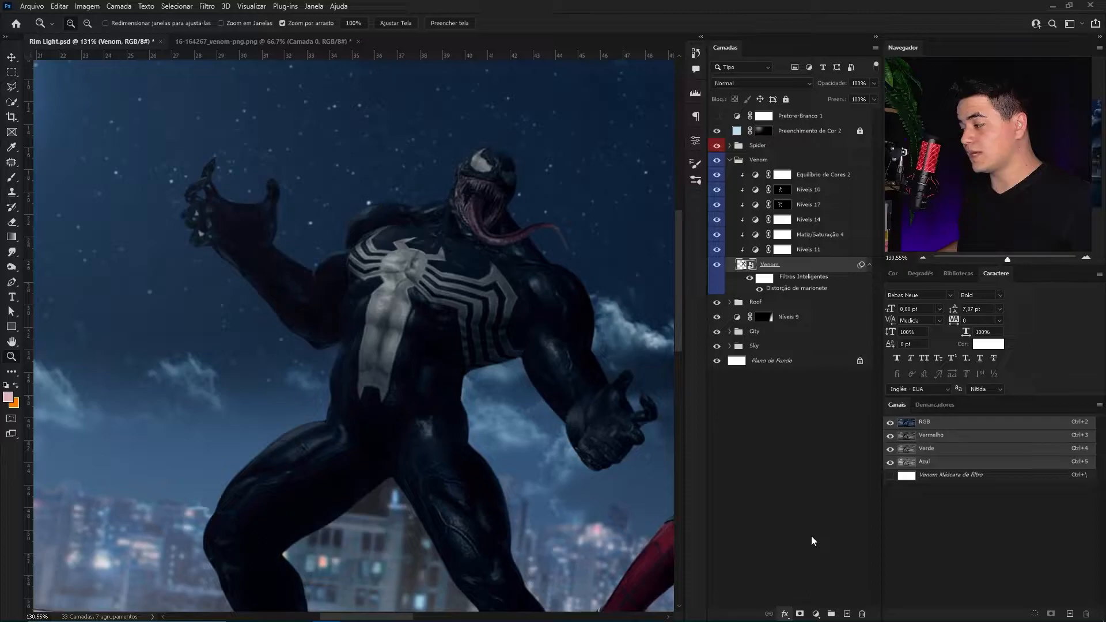
- Set the white Inner Shadow to distance 9 px, choke 3% and size 16 px, and apply it
drag(730, 464, 728, 464)
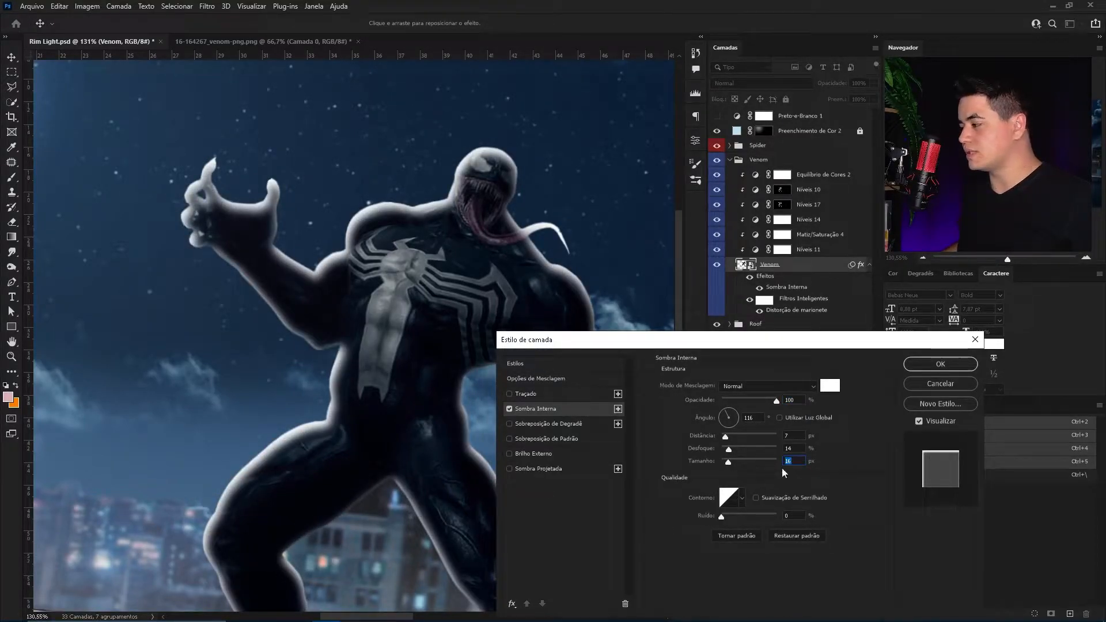
drag(728, 451, 724, 452)
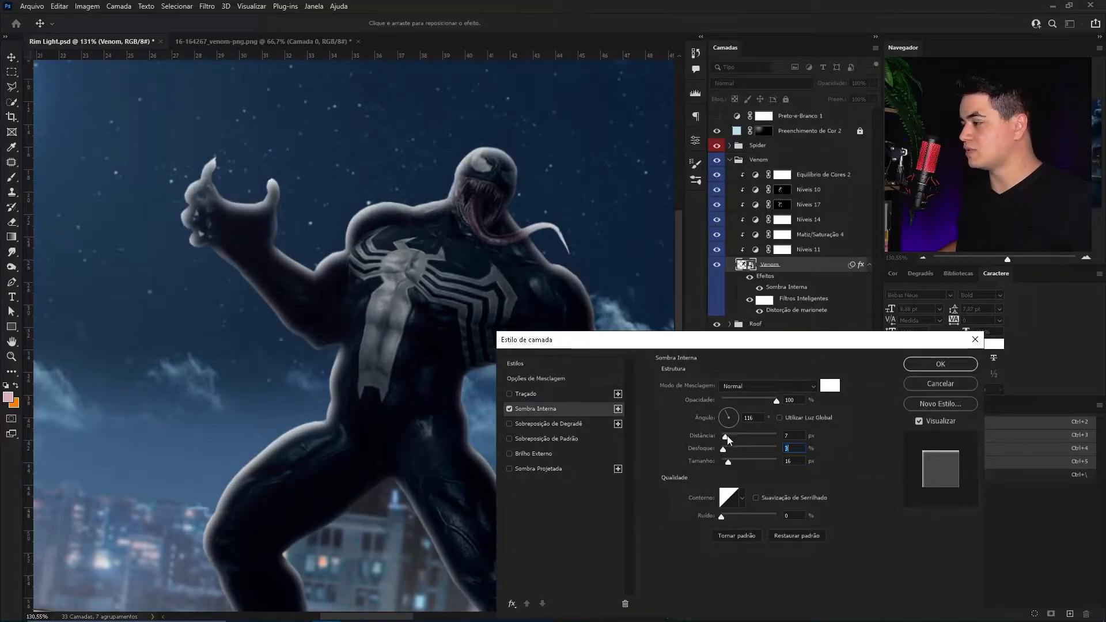
drag(727, 441, 729, 441)
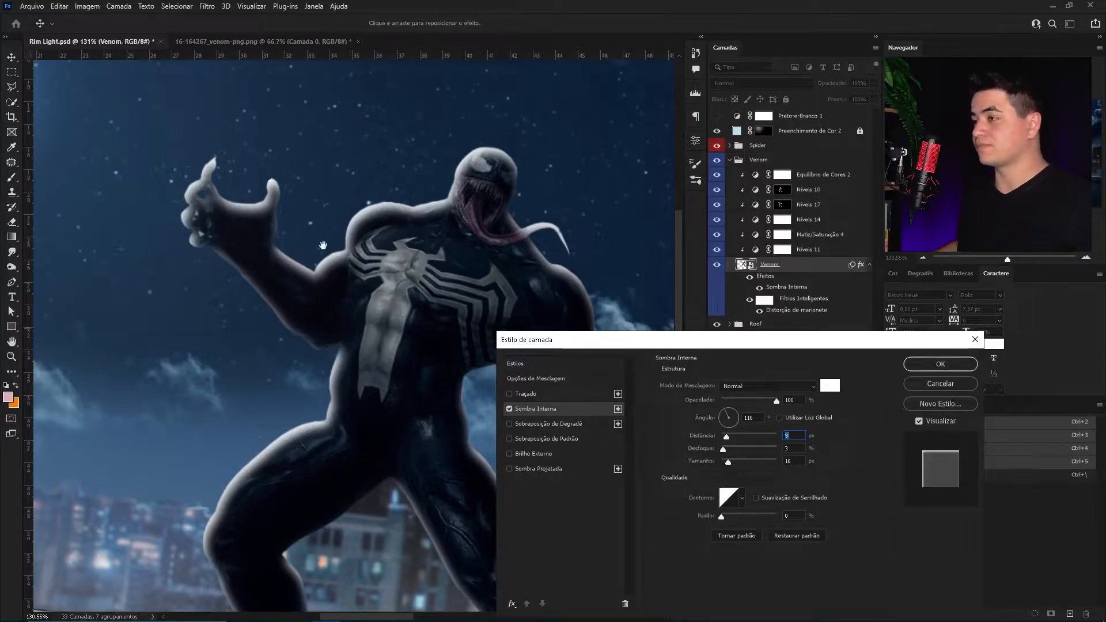
drag(362, 254, 491, 300)
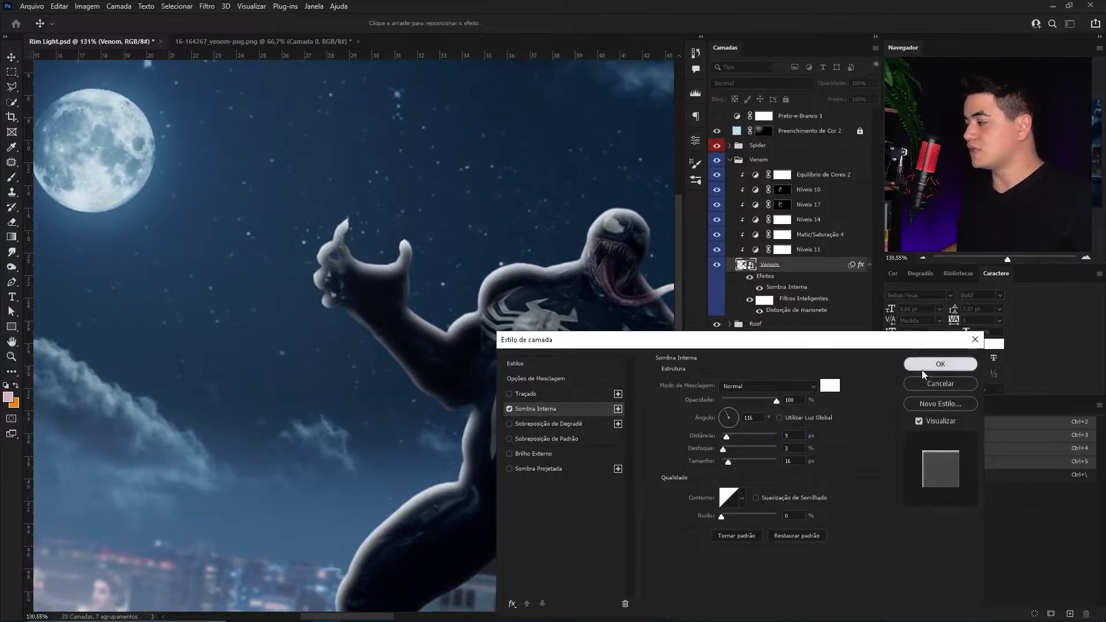
click(922, 369)
- Reopen Venom's Inner Shadow settings and set the angle to 131°, the distance to 11 px and the size to 9 px
key(z)
key(ctrl+0)
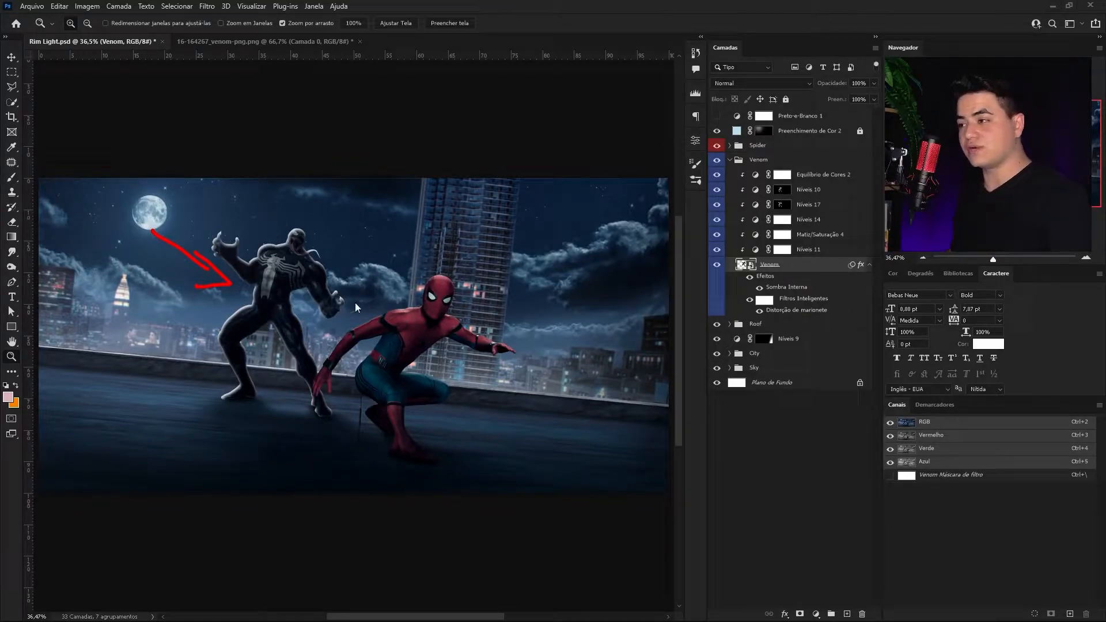
drag(181, 278, 539, 428)
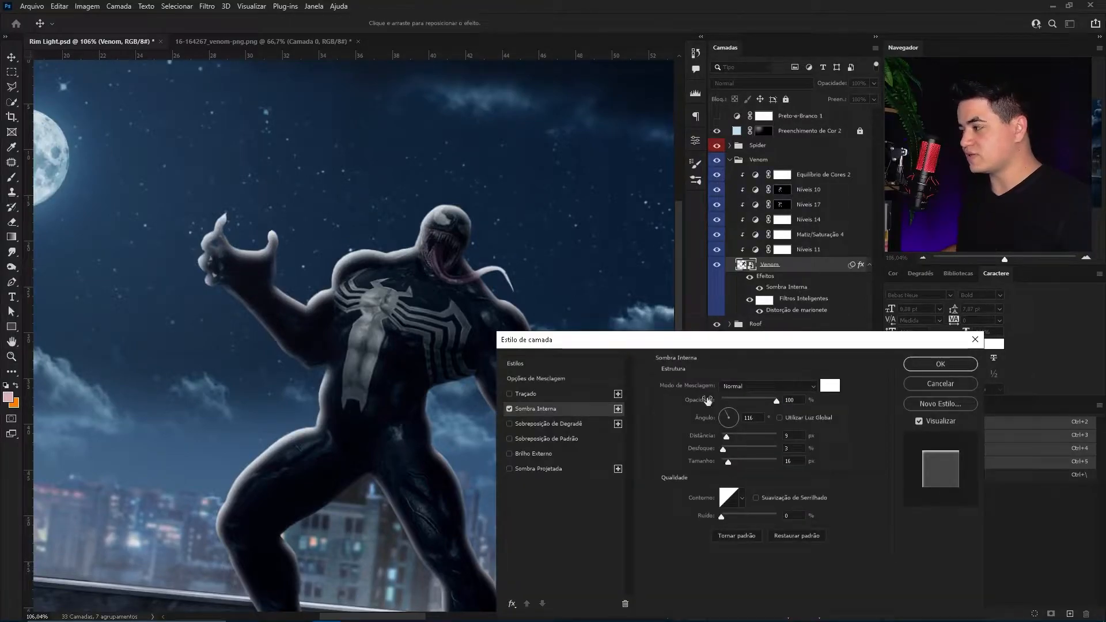
click(725, 415)
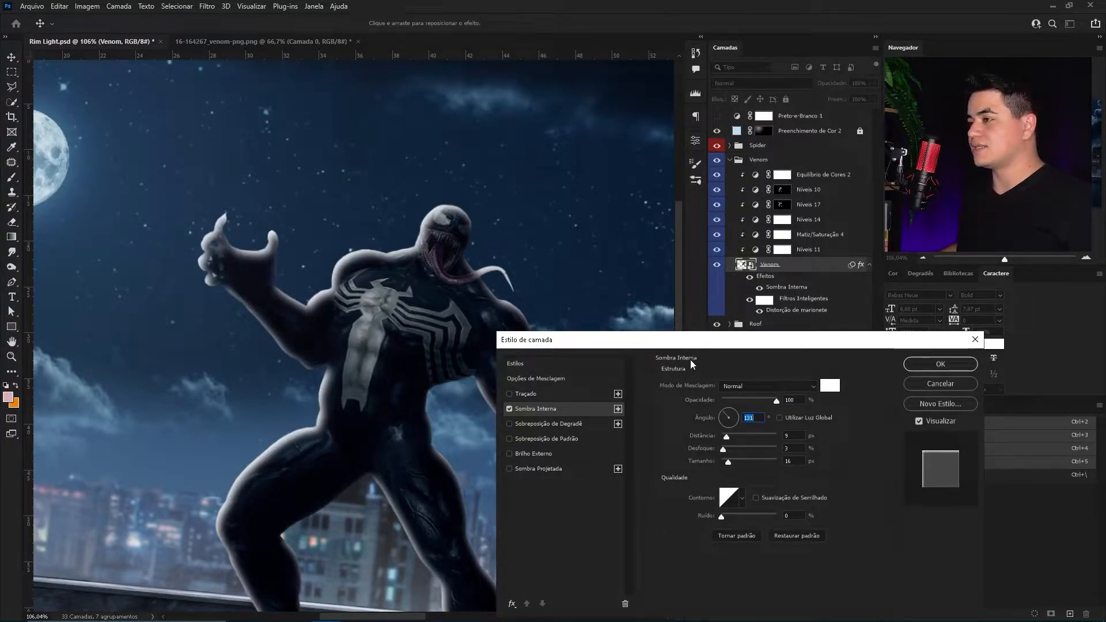
drag(726, 437, 725, 463)
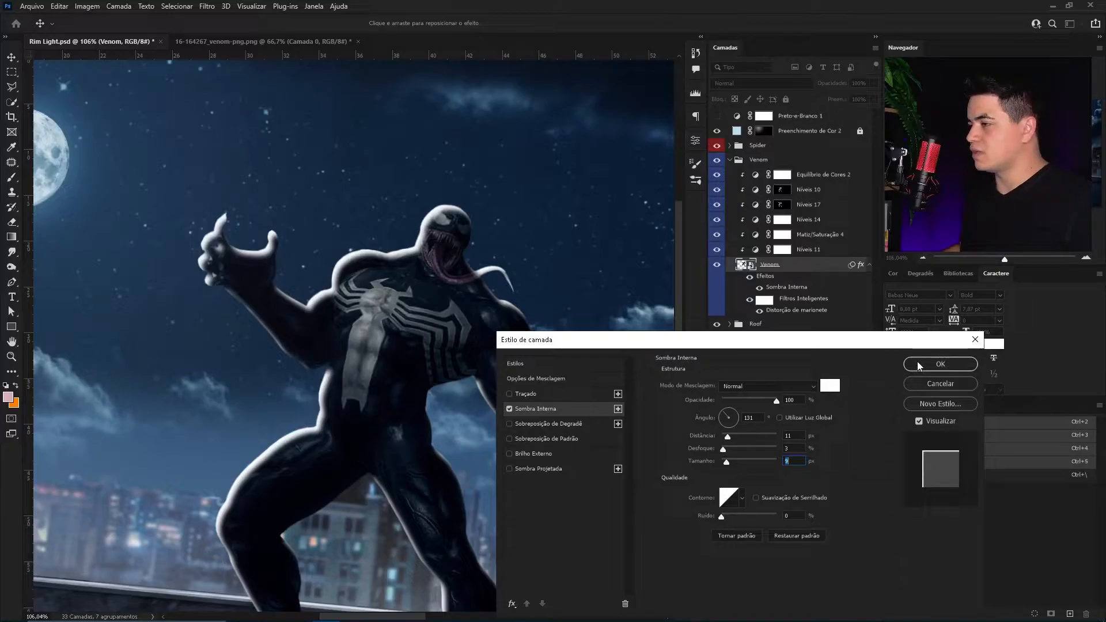
- Change the Inner Shadow colour to a light cyan blue and apply the layer style
click(829, 385)
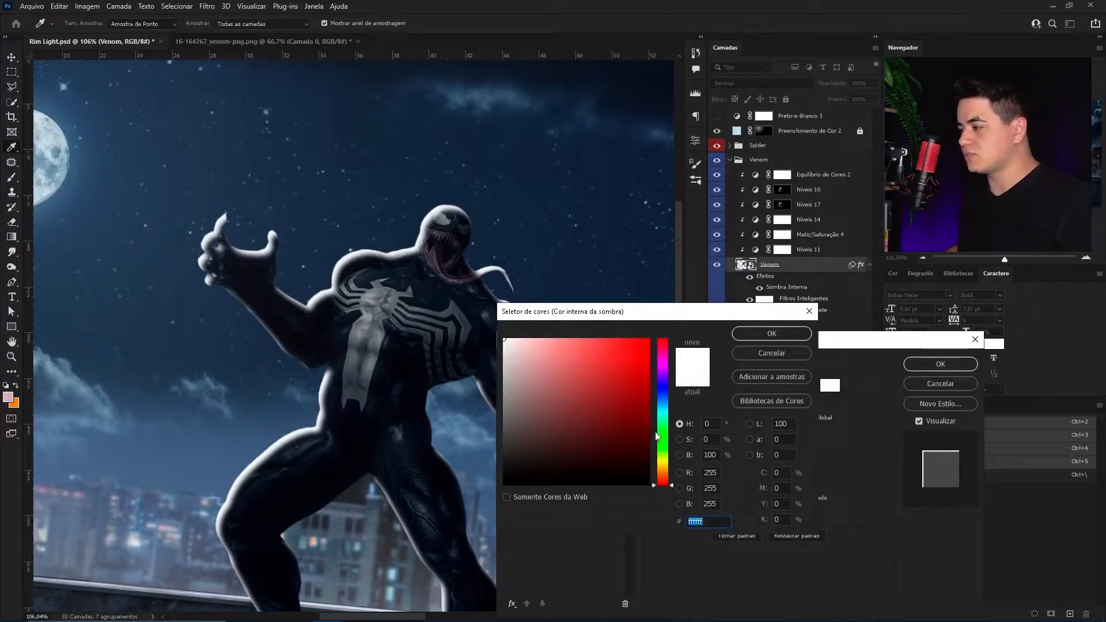
click(660, 405)
drag(541, 349, 533, 324)
click(763, 336)
click(915, 363)
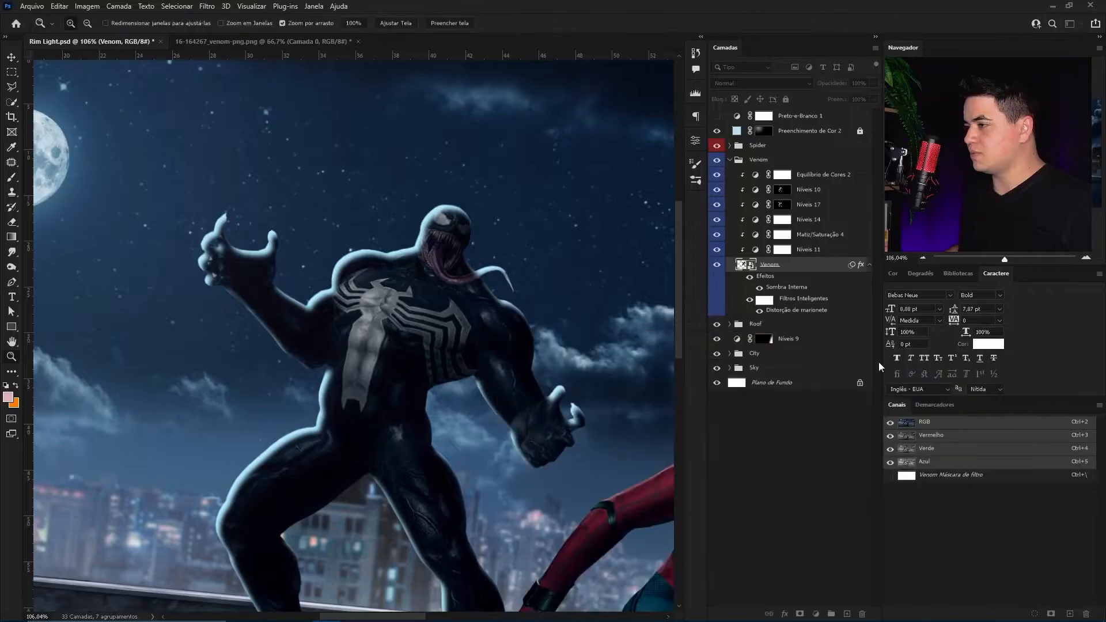
- Convert Venom's Inner Shadow effect into its own clipped layer and move it to the top of the Venom group
drag(385, 248, 450, 252)
drag(369, 279, 564, 208)
drag(476, 224, 374, 227)
drag(475, 319, 276, 317)
drag(417, 364, 372, 363)
drag(463, 361, 495, 345)
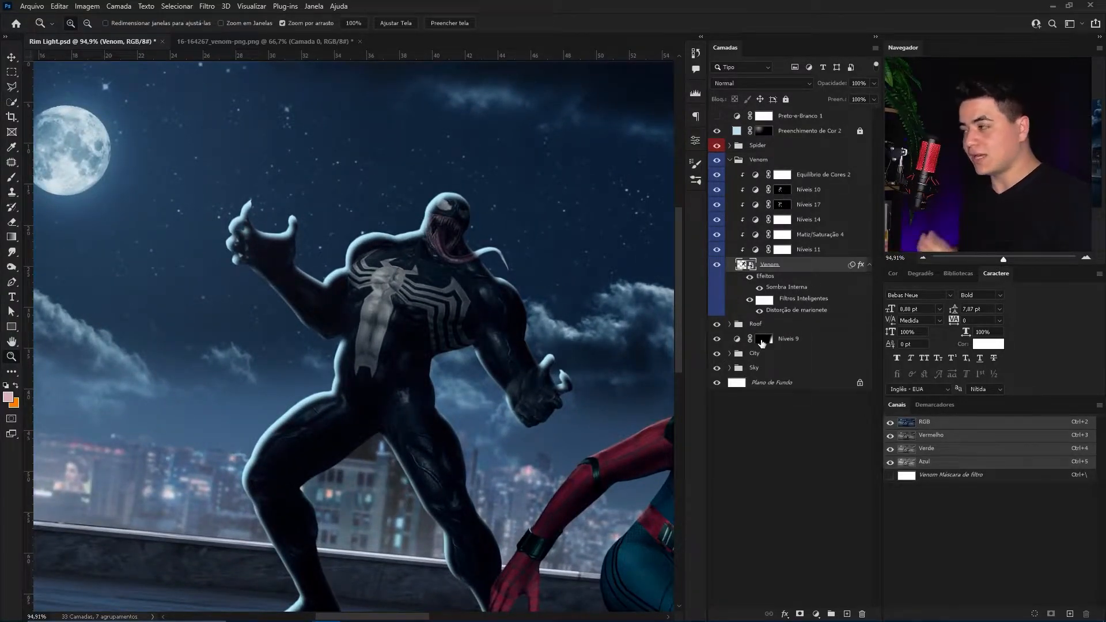
right_click(770, 291)
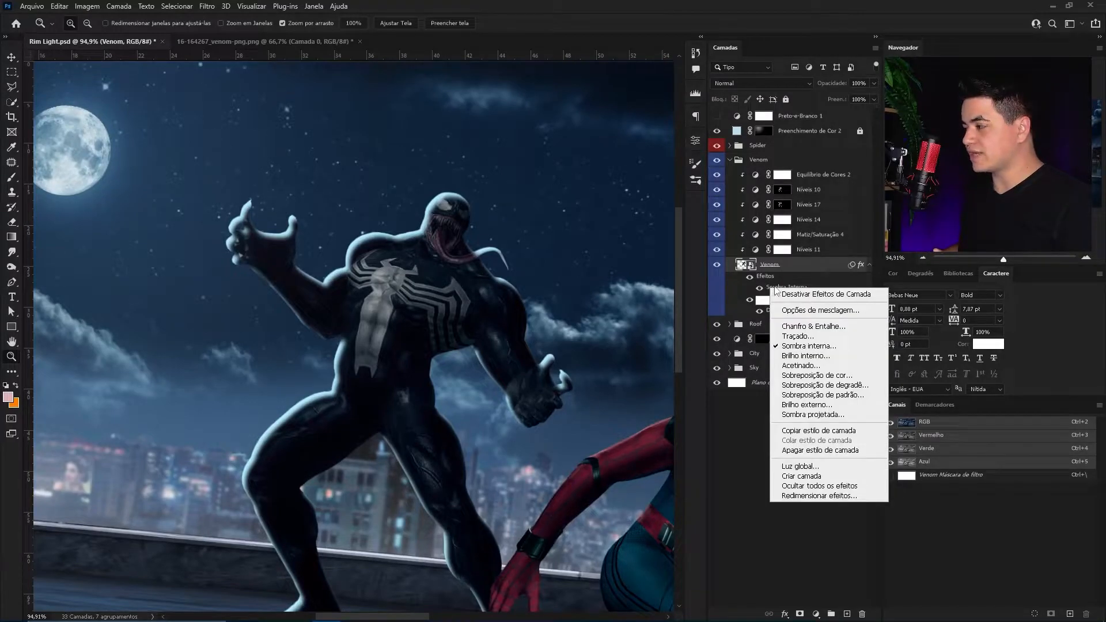
click(800, 476)
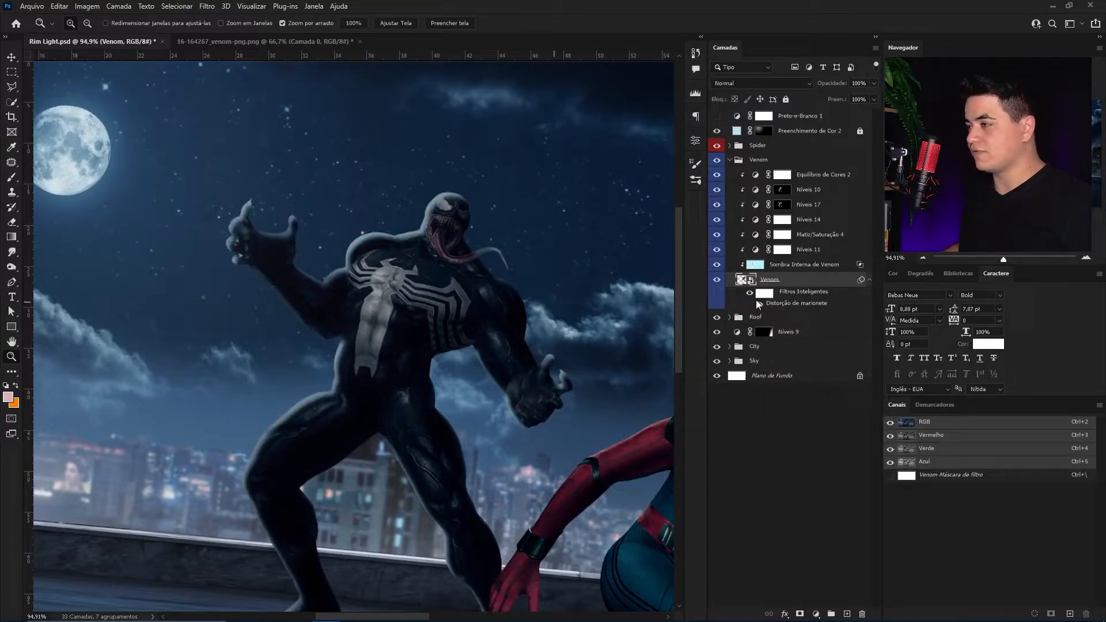
click(815, 265)
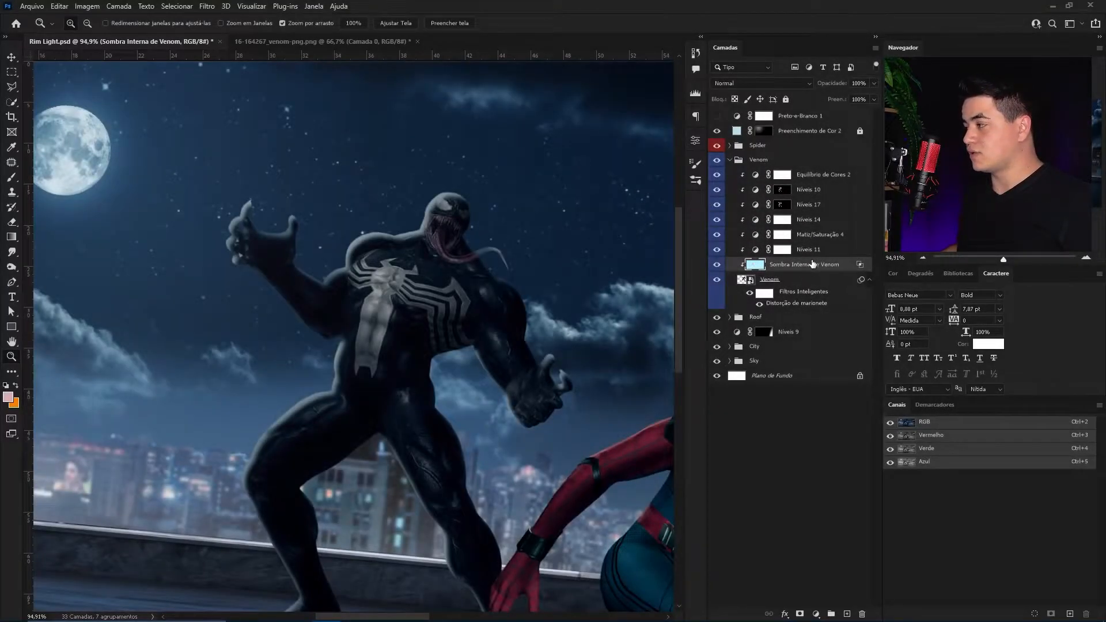
drag(812, 265, 792, 182)
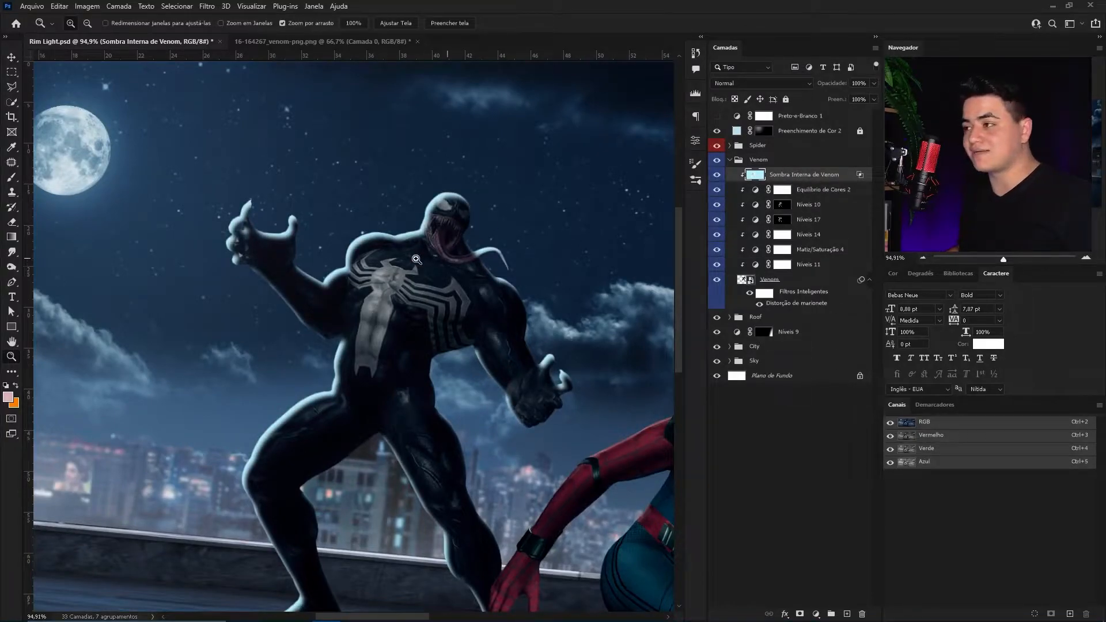
- Add a black layer mask that hides the whole Sombra Interna de Venom layer
drag(419, 260, 768, 316)
drag(502, 355, 518, 323)
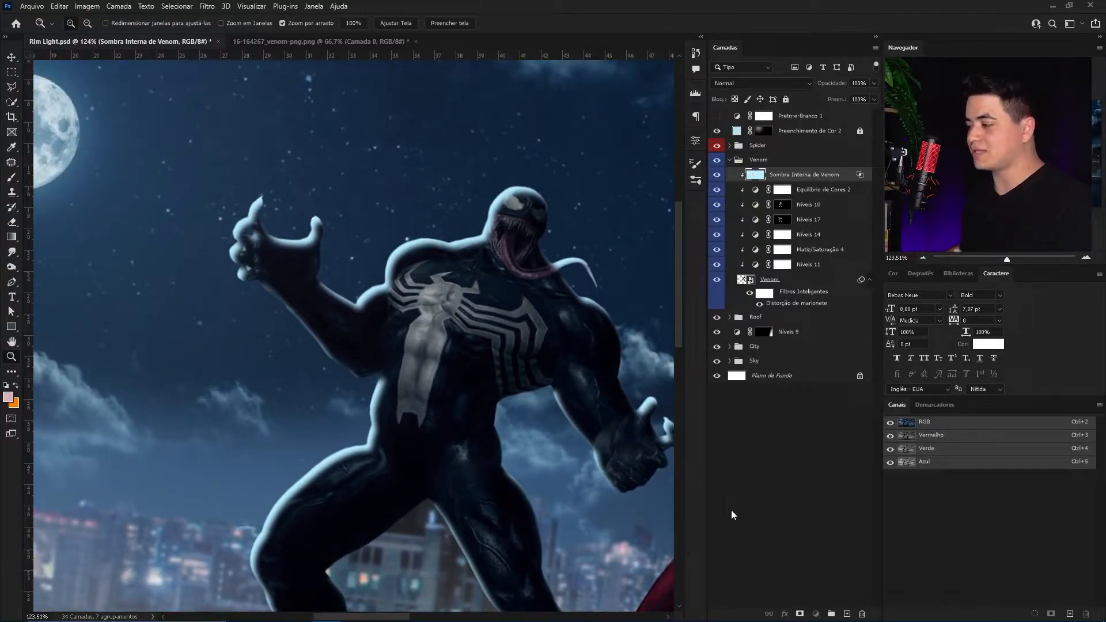
alt+click(800, 613)
- Paint white on the mask with brush flow raised to 84% to reveal the rim light along Venom's neck and shoulder
mouse_move(426, 233)
mouse_down()
mouse_move(464, 270)
mouse_move(484, 274)
mouse_move(415, 243)
mouse_move(426, 238)
mouse_move(449, 426)
mouse_up()
key(b)
drag(485, 301, 492, 320)
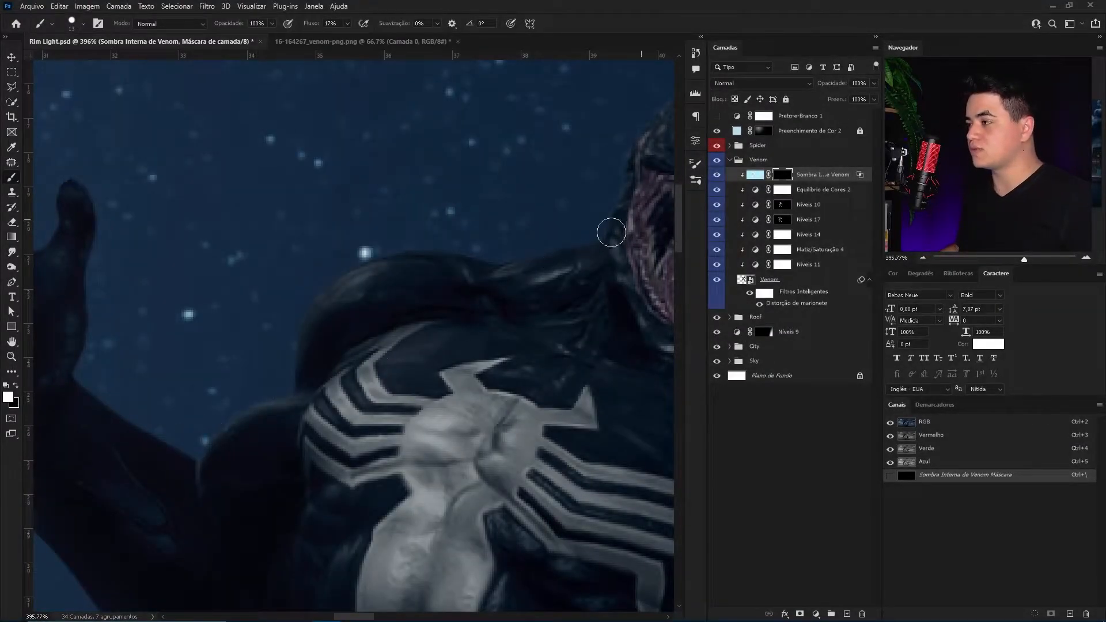
mouse_move(542, 242)
mouse_down()
mouse_move(562, 232)
mouse_move(469, 258)
mouse_up()
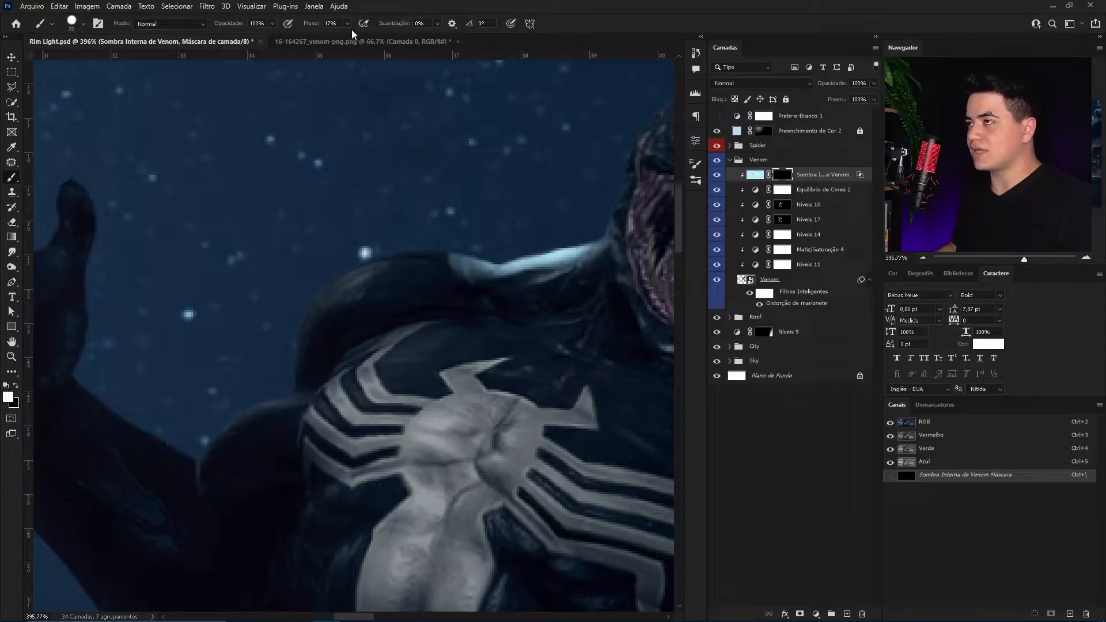
alt+right_click(533, 225)
mouse_move(617, 207)
mouse_down()
mouse_move(387, 254)
mouse_move(302, 325)
mouse_up()
- Paint the mask with a resized soft brush to extend the rim light around the shoulder and down the raised arm
alt+right_click(363, 291)
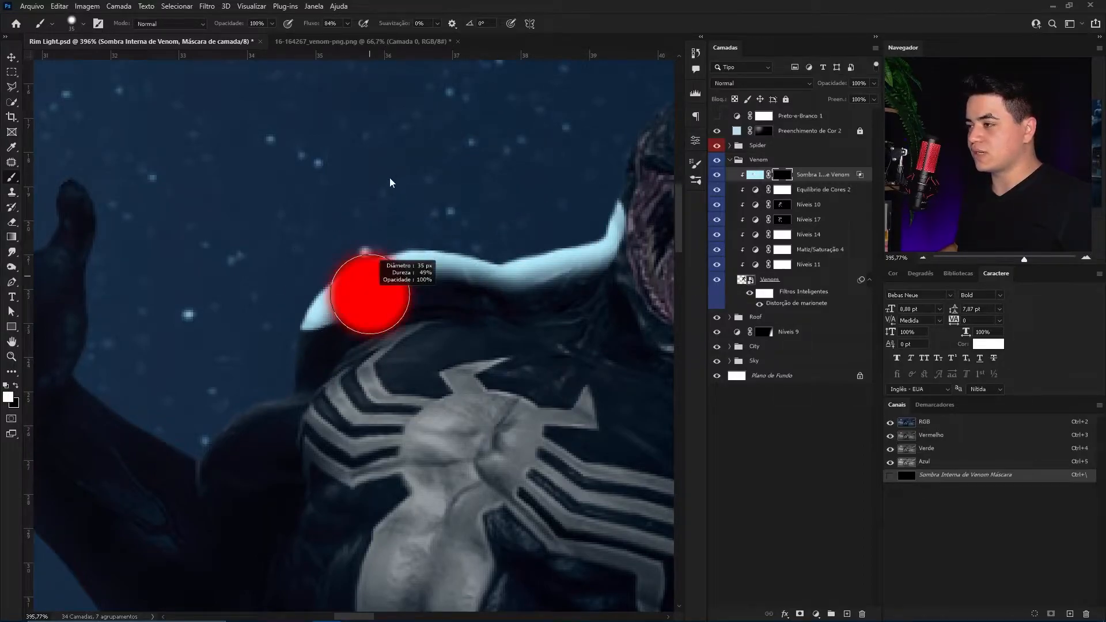
drag(387, 213, 287, 280)
drag(294, 288, 422, 240)
alt+right_click(397, 264)
mouse_move(381, 290)
mouse_down()
mouse_move(338, 380)
mouse_move(429, 382)
mouse_up()
mouse_move(423, 375)
mouse_down()
mouse_move(347, 343)
mouse_move(463, 443)
mouse_up()
- Reveal the rim light along the upper edge of the raised hand, between the thumb and the fingers
alt+right_click(354, 284)
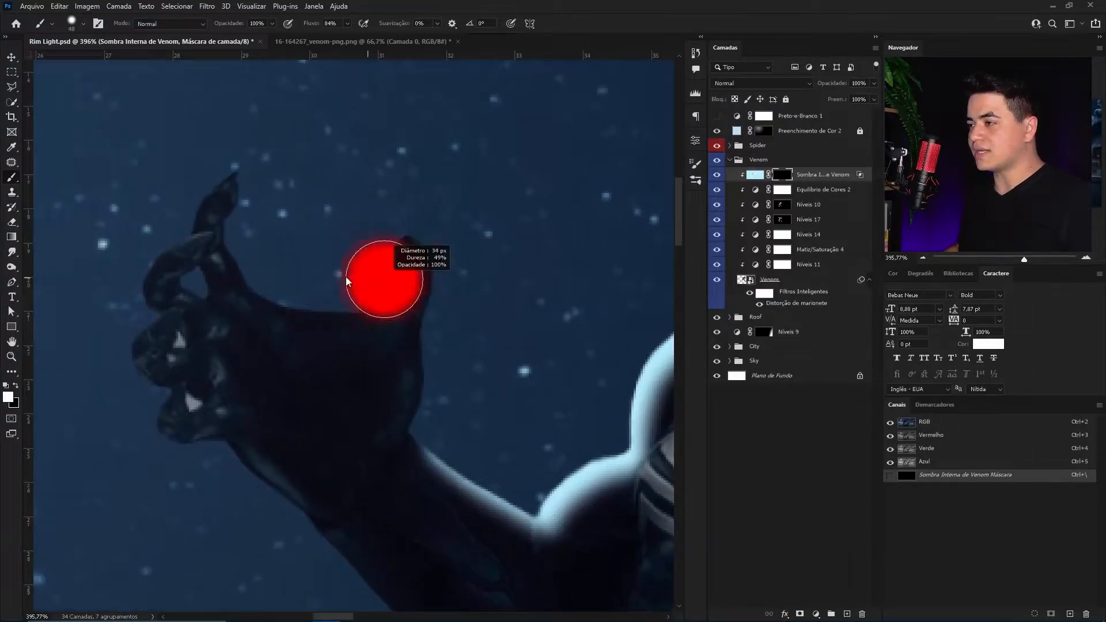
drag(361, 313, 276, 289)
alt+right_click(304, 299)
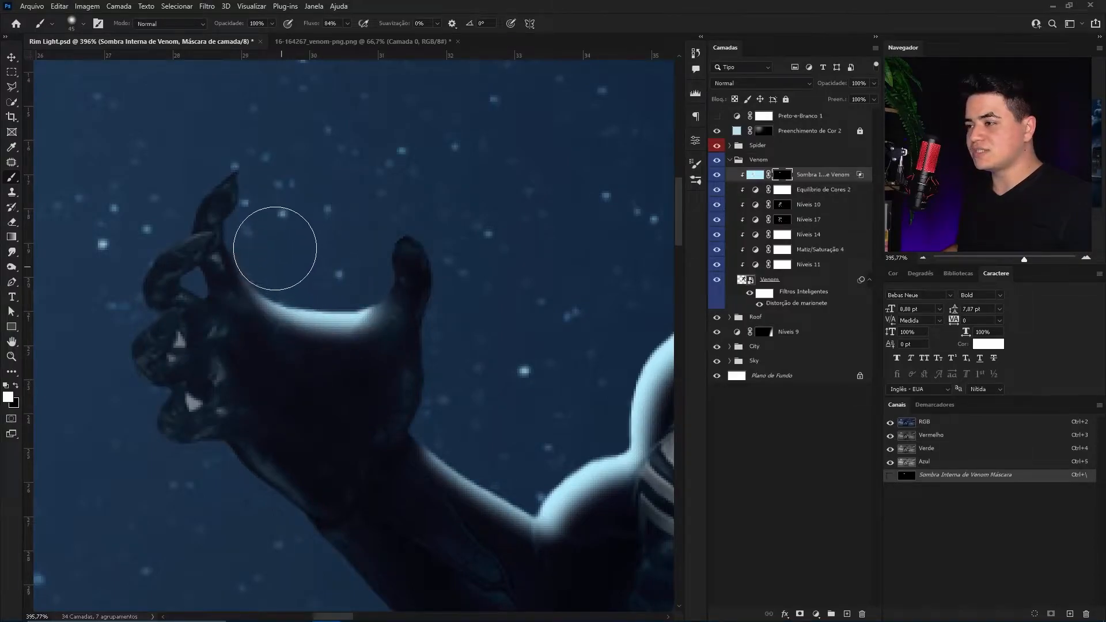
drag(278, 215, 384, 117)
drag(384, 209, 401, 369)
- Use a smaller brush on the mask to reveal the rim light along the outer edges of the raised hand's fingers
alt+right_click(362, 213)
scroll(362, 212, up, 3)
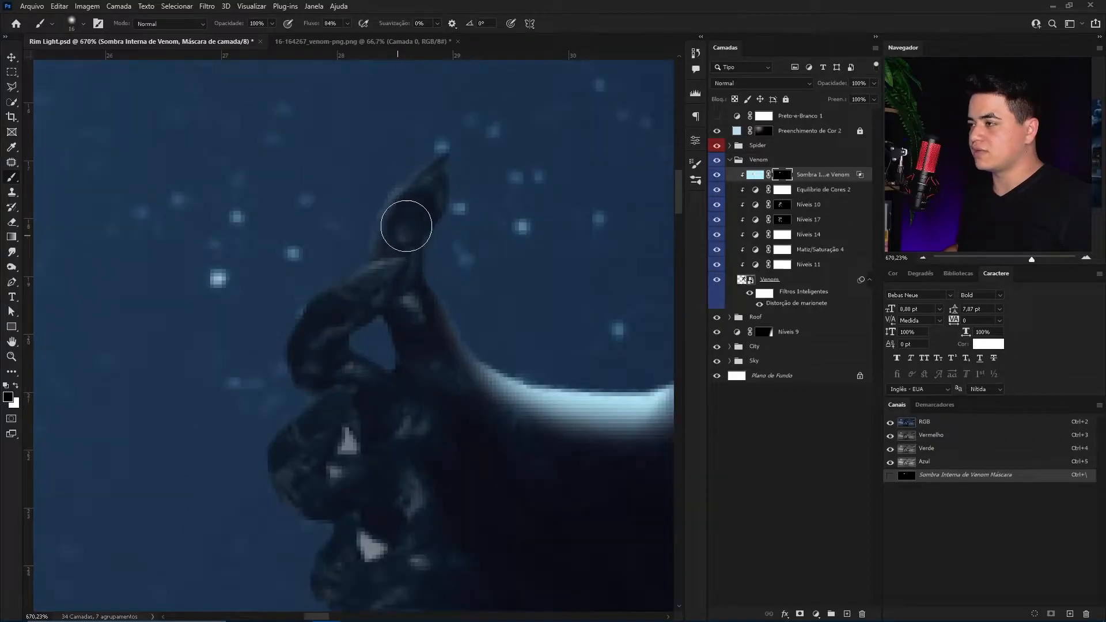
mouse_move(428, 164)
mouse_down()
mouse_move(370, 217)
mouse_move(291, 332)
mouse_move(281, 377)
mouse_up()
mouse_move(281, 393)
mouse_down()
mouse_move(318, 269)
mouse_move(291, 350)
mouse_move(296, 378)
mouse_move(355, 313)
mouse_move(330, 335)
mouse_move(348, 382)
mouse_up()
drag(392, 447, 255, 287)
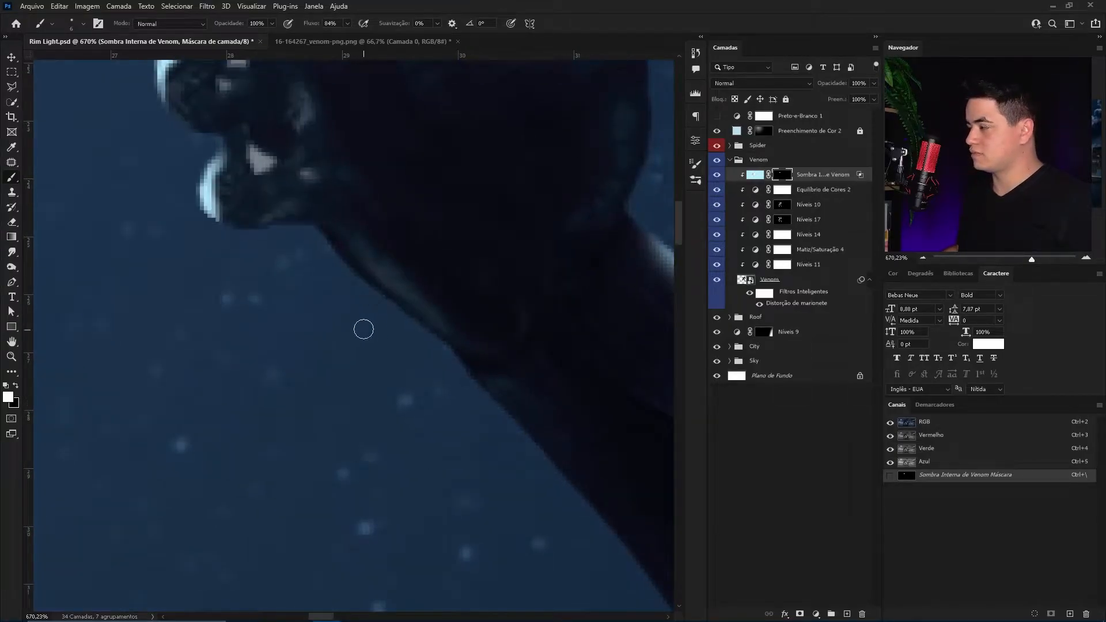
- Brush the mask along the lower edge of the raised forearm
drag(334, 251, 469, 373)
mouse_move(577, 511)
mouse_down()
mouse_move(402, 291)
mouse_move(270, 151)
mouse_up()
mouse_move(444, 343)
mouse_down()
mouse_move(318, 237)
mouse_move(353, 243)
mouse_up()
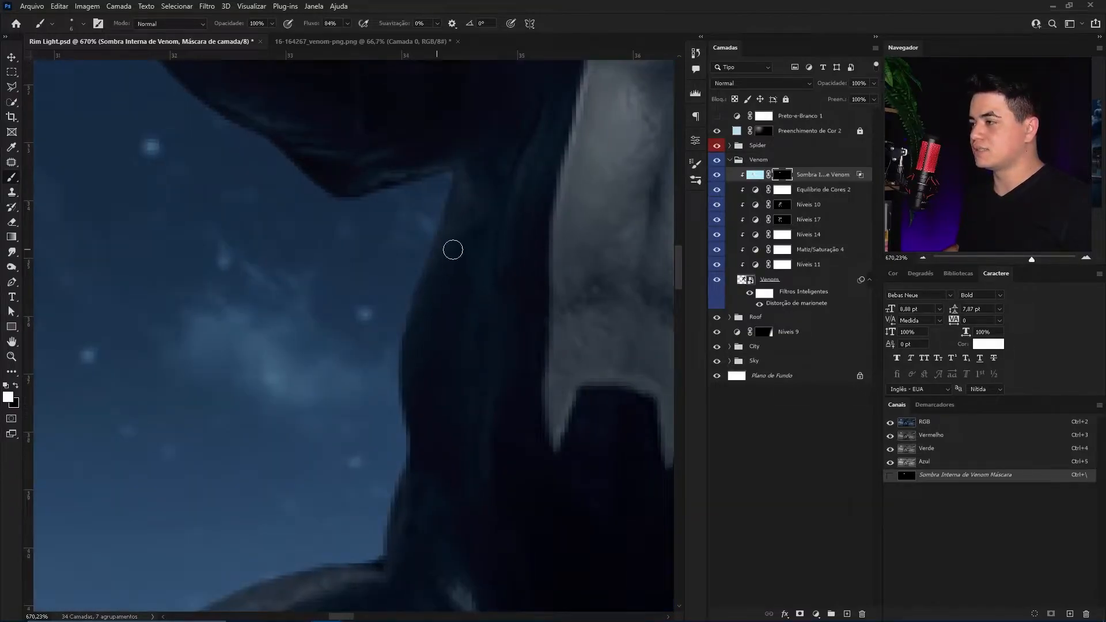
- Paint white on the mask along the moon-facing side of Venom's torso and waist to bring out the rim light
drag(400, 328, 440, 216)
drag(446, 201, 403, 362)
mouse_move(434, 225)
mouse_down()
mouse_move(403, 389)
mouse_move(403, 345)
mouse_move(412, 452)
mouse_move(390, 533)
mouse_up()
drag(399, 429, 378, 558)
mouse_move(441, 333)
mouse_down()
mouse_move(495, 326)
mouse_move(501, 248)
mouse_up()
mouse_move(415, 254)
mouse_down()
mouse_move(420, 240)
mouse_move(375, 511)
mouse_move(377, 567)
mouse_up()
drag(365, 455, 463, 155)
- Reveal a wide rim light along the outer edge of the moon-facing thigh down to the knee
drag(478, 215, 343, 294)
drag(415, 269, 268, 328)
drag(372, 261, 153, 386)
mouse_move(225, 339)
mouse_down()
mouse_move(147, 423)
mouse_move(523, 182)
mouse_move(213, 399)
mouse_up()
drag(482, 193, 225, 468)
drag(240, 423, 209, 510)
drag(300, 359, 497, 130)
drag(486, 180, 296, 423)
drag(336, 291, 259, 406)
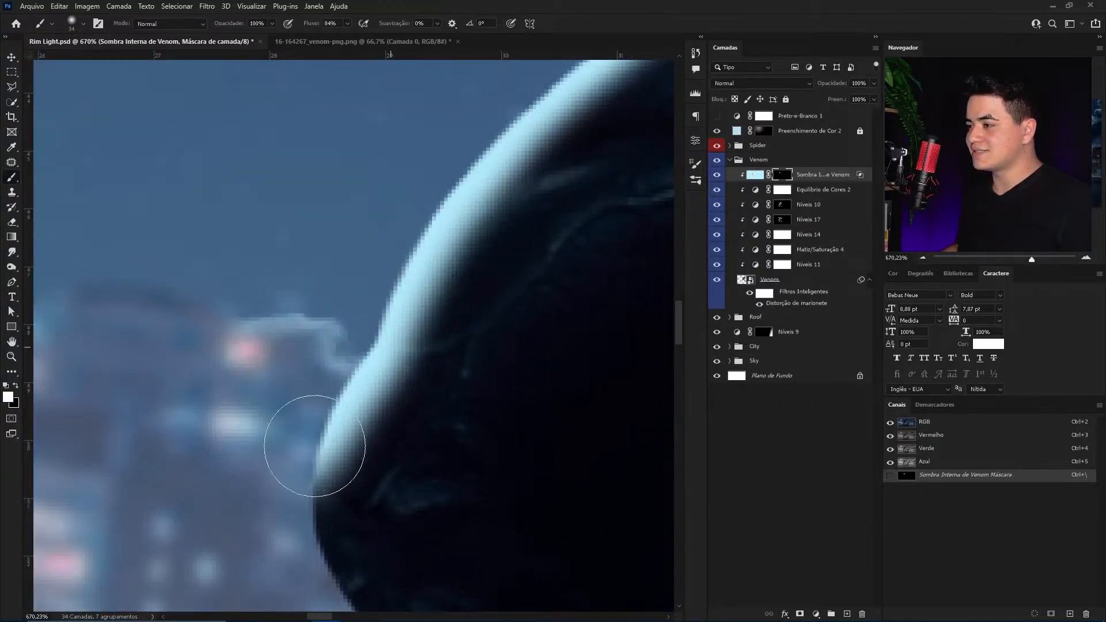
drag(349, 311, 277, 498)
- Enlarge the brush and paint the rim light around the knee and down the front of the lower leg
key(z)
drag(380, 371, 380, 318)
mouse_move(478, 377)
mouse_down()
mouse_move(438, 308)
mouse_move(408, 311)
mouse_up()
drag(345, 328, 429, 324)
drag(405, 397, 428, 240)
key(b)
key(bracketright)
key(bracketright)
key(bracketright)
drag(298, 210, 380, 397)
drag(346, 255, 415, 452)
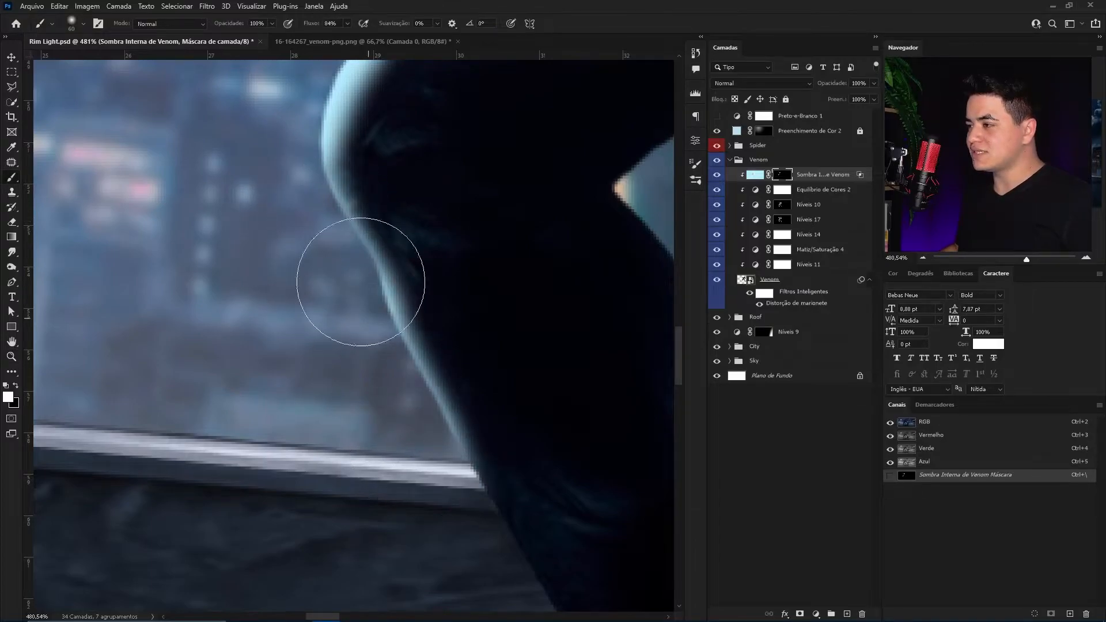
- Clean up the rim light below the knee by alternating black and white brush strokes on the mask
drag(392, 272, 410, 200)
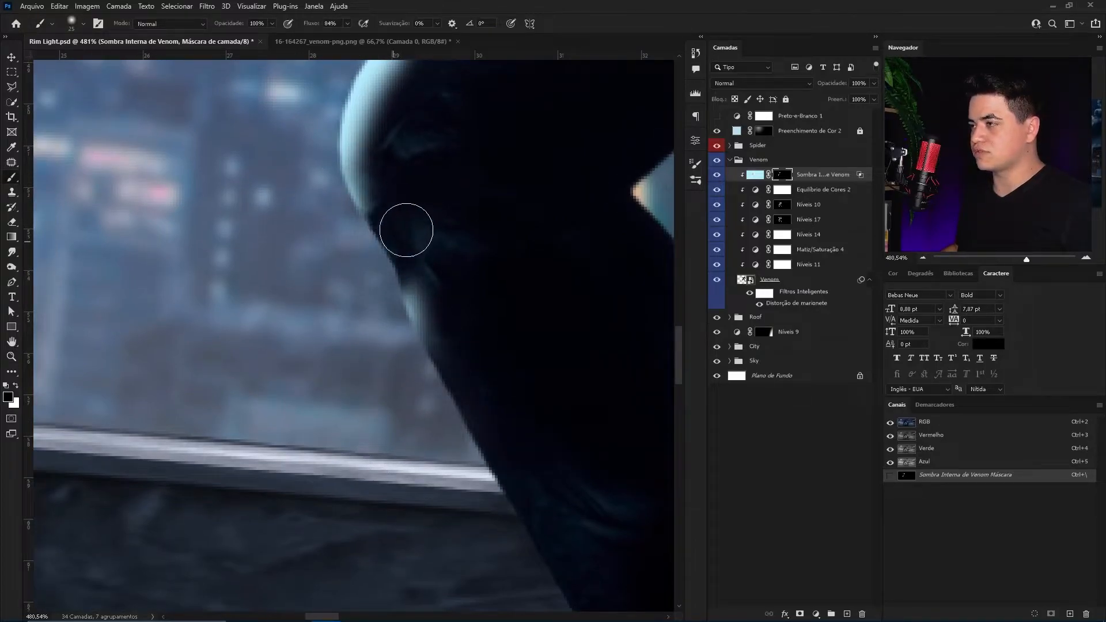
key(x)
mouse_move(349, 206)
mouse_down()
mouse_move(346, 239)
mouse_move(364, 258)
mouse_up()
key(x)
drag(432, 326, 422, 293)
key(x)
mouse_move(408, 365)
mouse_down()
mouse_move(403, 333)
mouse_move(404, 374)
mouse_up()
- Paint white on the mask to continue the rim light down the front edge of Venom's shin to the foot
drag(438, 471, 358, 306)
drag(344, 227, 431, 410)
drag(359, 255, 459, 460)
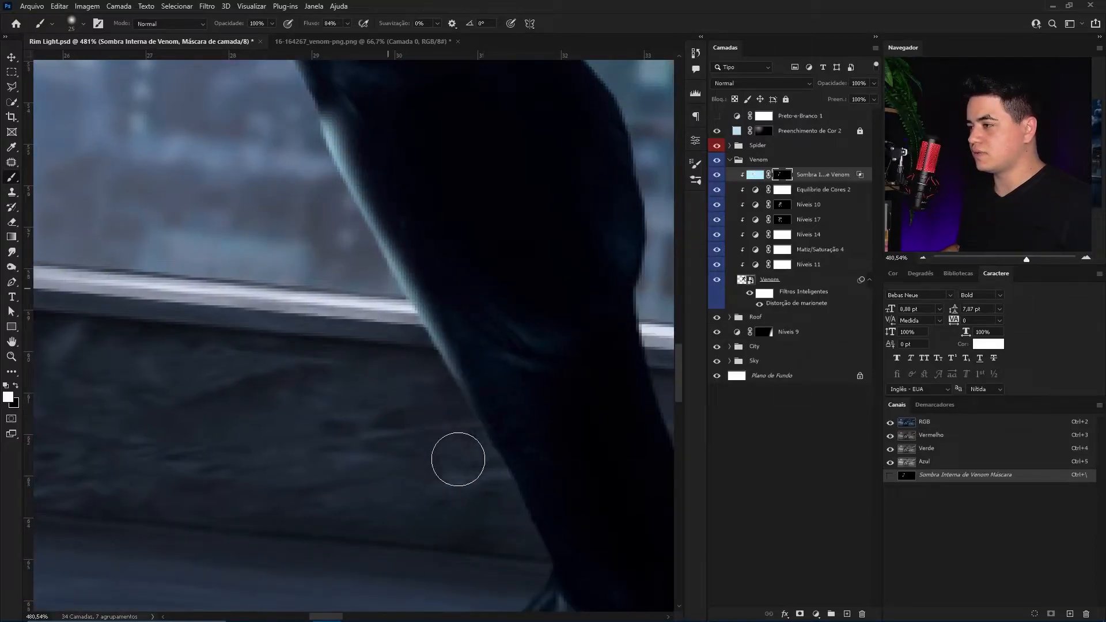
drag(417, 388, 315, 296)
mouse_move(469, 326)
mouse_down()
mouse_move(387, 312)
mouse_move(423, 299)
mouse_up()
drag(423, 300, 266, 500)
- Paint the rim light along the inner edge of Venom's other leg, from the crotch down the thigh, adjusting the brush size
drag(386, 409, 459, 414)
drag(459, 415, 319, 292)
key(b)
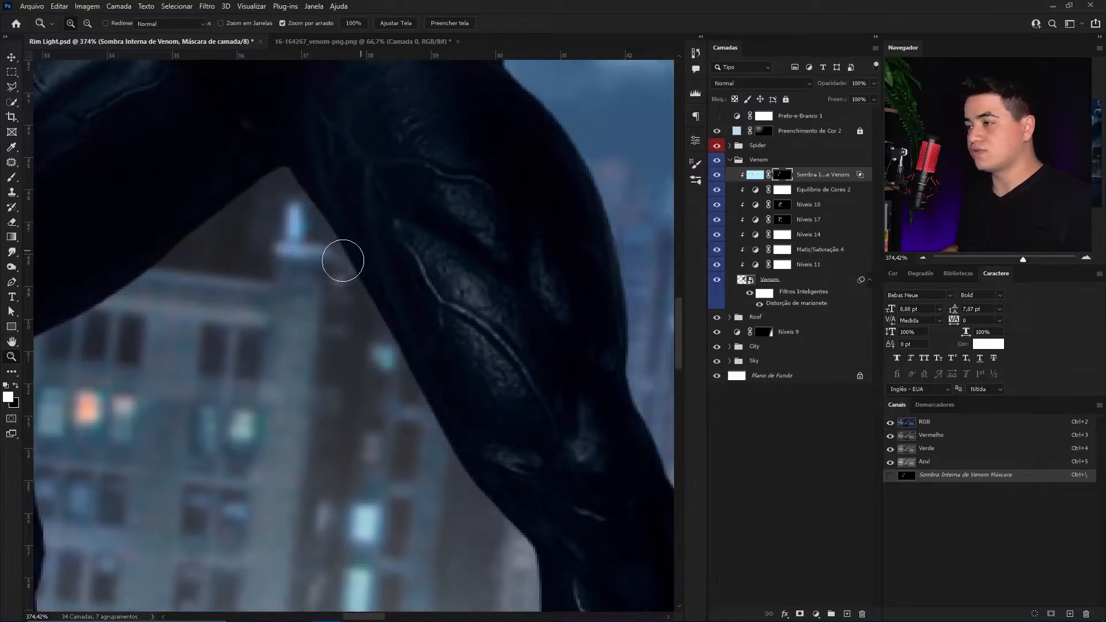
mouse_move(305, 207)
mouse_down()
mouse_move(366, 343)
mouse_move(366, 261)
mouse_move(469, 456)
mouse_move(544, 529)
mouse_up()
drag(479, 456, 362, 224)
alt+right_click(451, 431)
mouse_move(426, 372)
mouse_down()
mouse_move(465, 500)
mouse_move(514, 420)
mouse_move(511, 371)
mouse_move(481, 509)
mouse_up()
key(x)
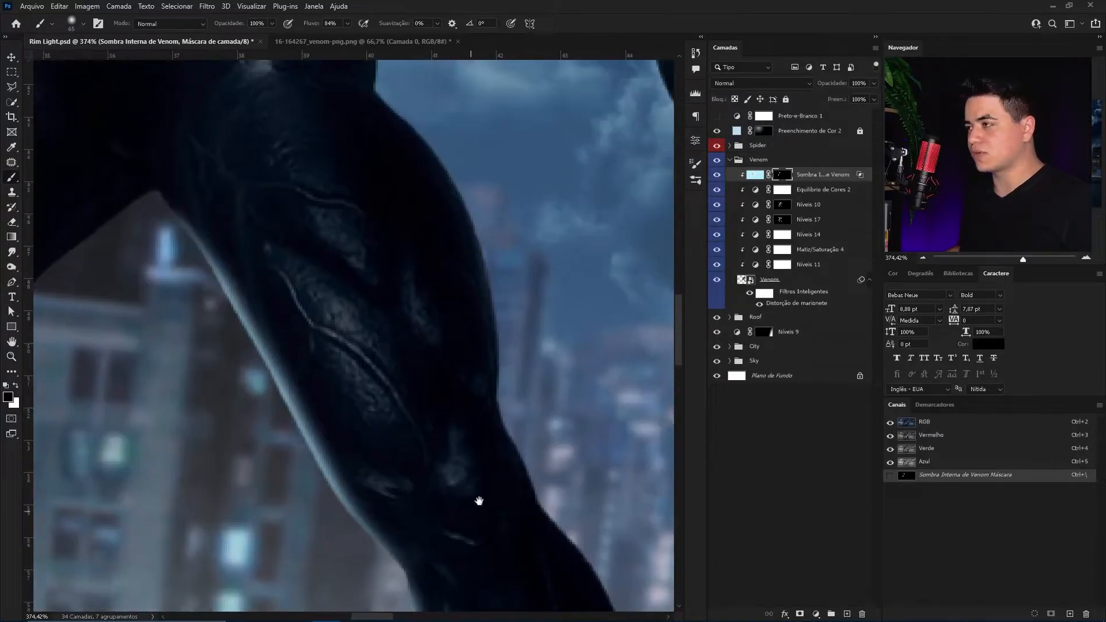
- Shrink the brush and reveal a thin rim light along the moon-facing edge of Venom's lowered hand
mouse_move(552, 284)
mouse_down()
mouse_move(519, 254)
mouse_move(564, 249)
mouse_up()
alt+right_click(434, 202)
alt+right_click(439, 320)
key(x)
drag(460, 302, 492, 390)
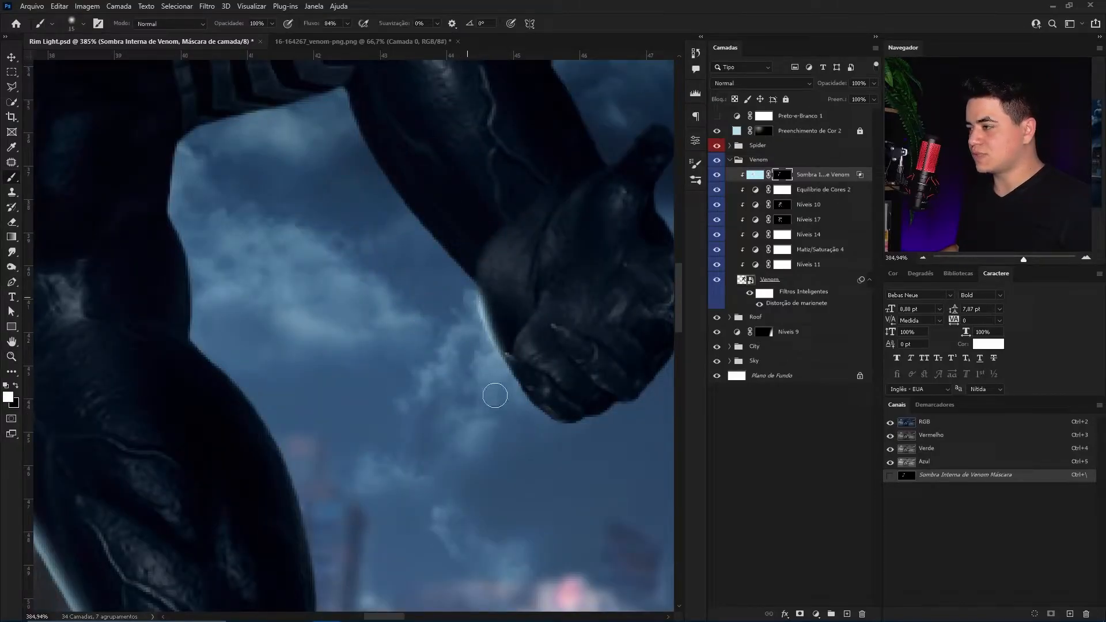
drag(478, 318, 519, 404)
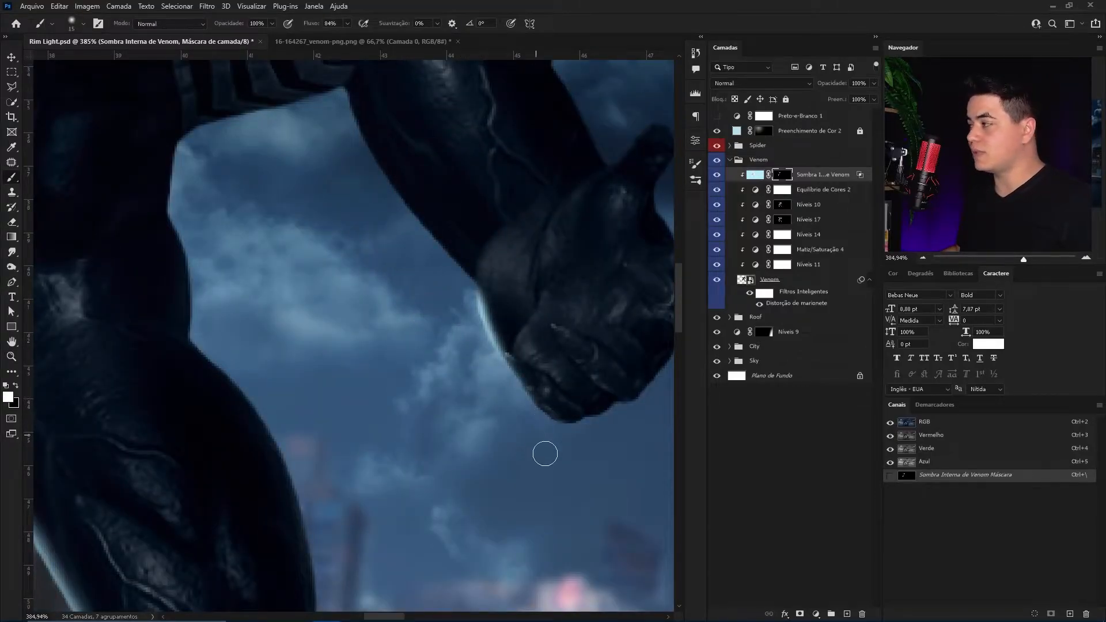
drag(477, 346, 455, 357)
- Paint a thin rim light over the top curve of the shoulder farther from the moon
drag(455, 276, 418, 368)
mouse_move(421, 365)
mouse_down()
mouse_move(502, 340)
mouse_move(467, 348)
mouse_move(561, 397)
mouse_move(557, 365)
mouse_up()
drag(598, 434, 433, 276)
mouse_move(418, 233)
mouse_down()
mouse_move(457, 252)
mouse_move(577, 396)
mouse_up()
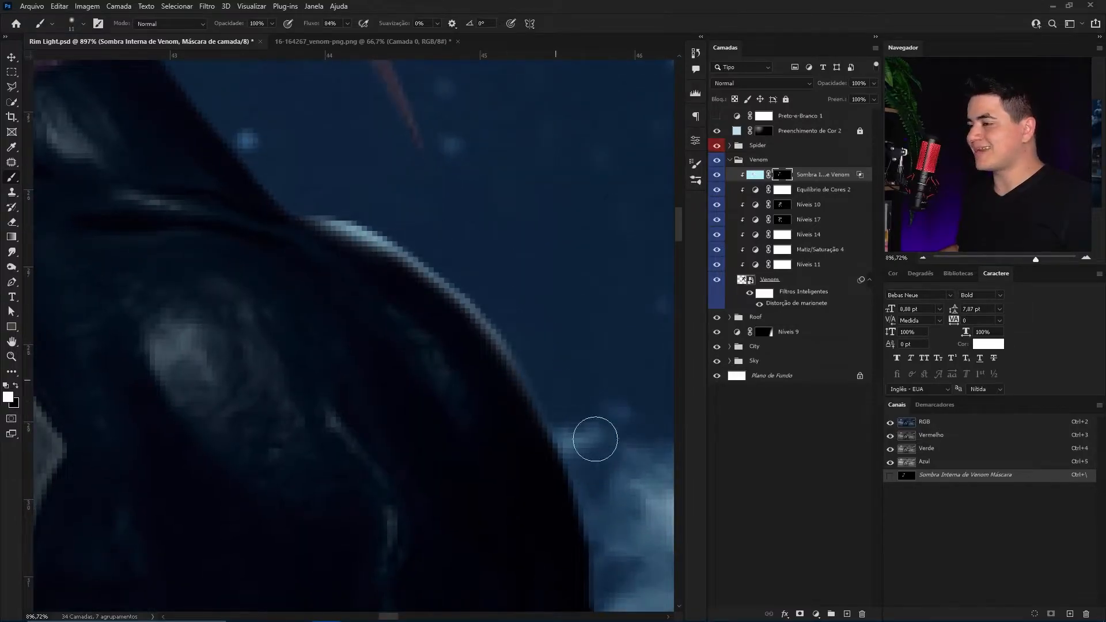
drag(436, 275, 592, 420)
drag(455, 347, 476, 438)
- Reveal the rim light along the side of Venom's face and up to the top of the head
mouse_move(518, 416)
mouse_down()
mouse_move(417, 330)
mouse_move(393, 292)
mouse_move(394, 234)
mouse_move(421, 278)
mouse_move(478, 276)
mouse_up()
mouse_move(329, 272)
mouse_down()
mouse_move(383, 278)
mouse_move(374, 279)
mouse_up()
drag(541, 150, 269, 314)
drag(468, 142, 291, 372)
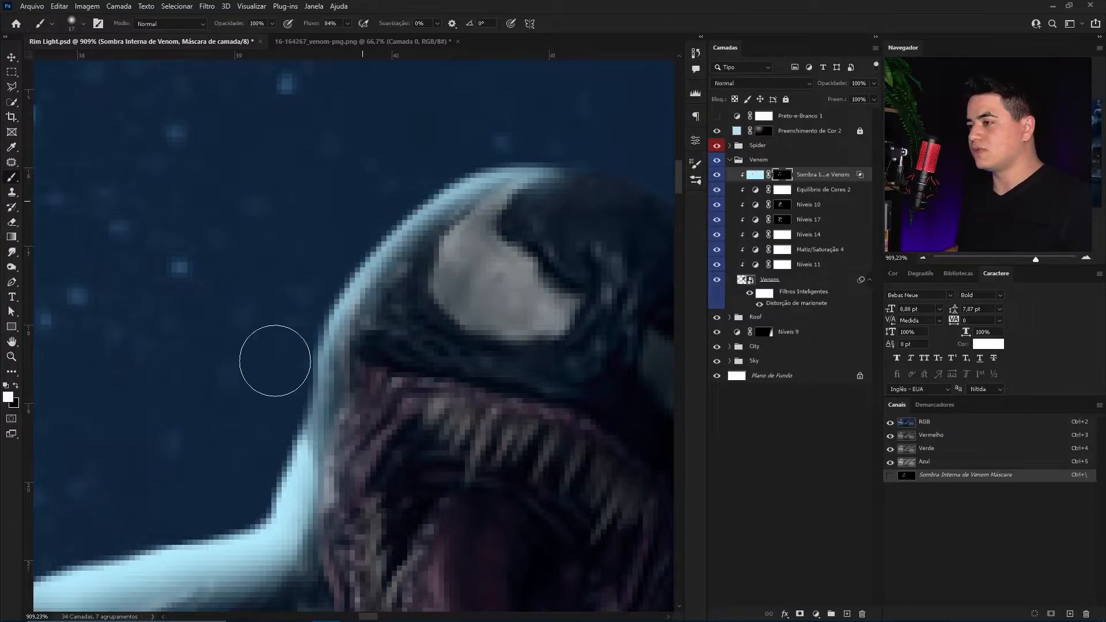
mouse_move(571, 134)
mouse_down()
mouse_move(339, 206)
mouse_move(427, 238)
mouse_up()
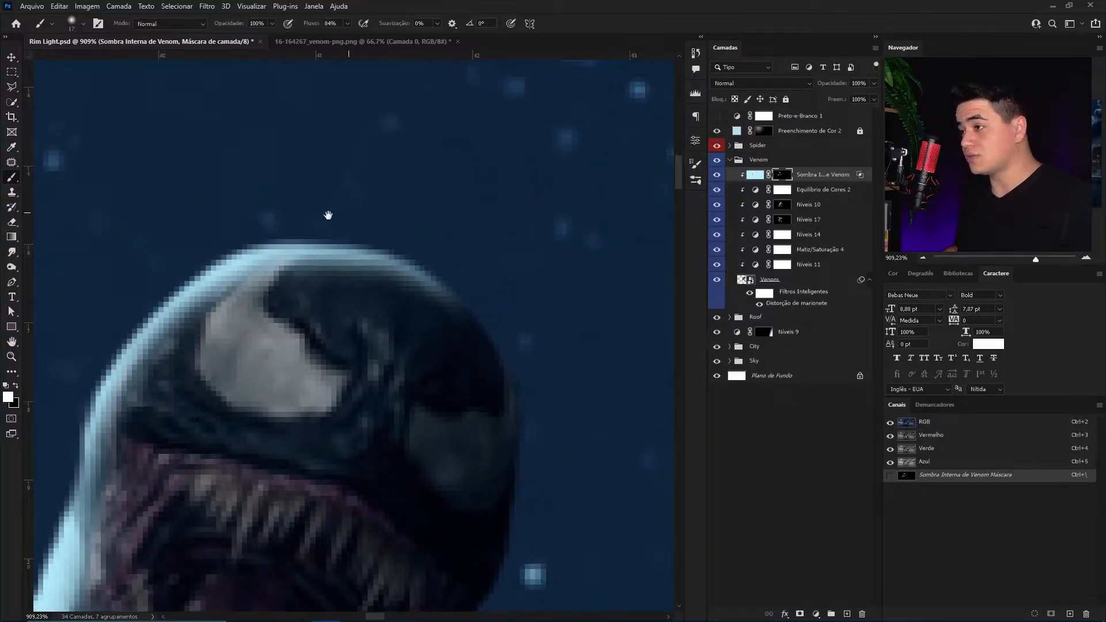
- Trim the rim light on the far side of Venom's head with black, and touch up the mask with white
drag(299, 210, 318, 174)
key(x)
mouse_move(429, 287)
mouse_down()
mouse_move(452, 286)
mouse_move(452, 318)
mouse_up()
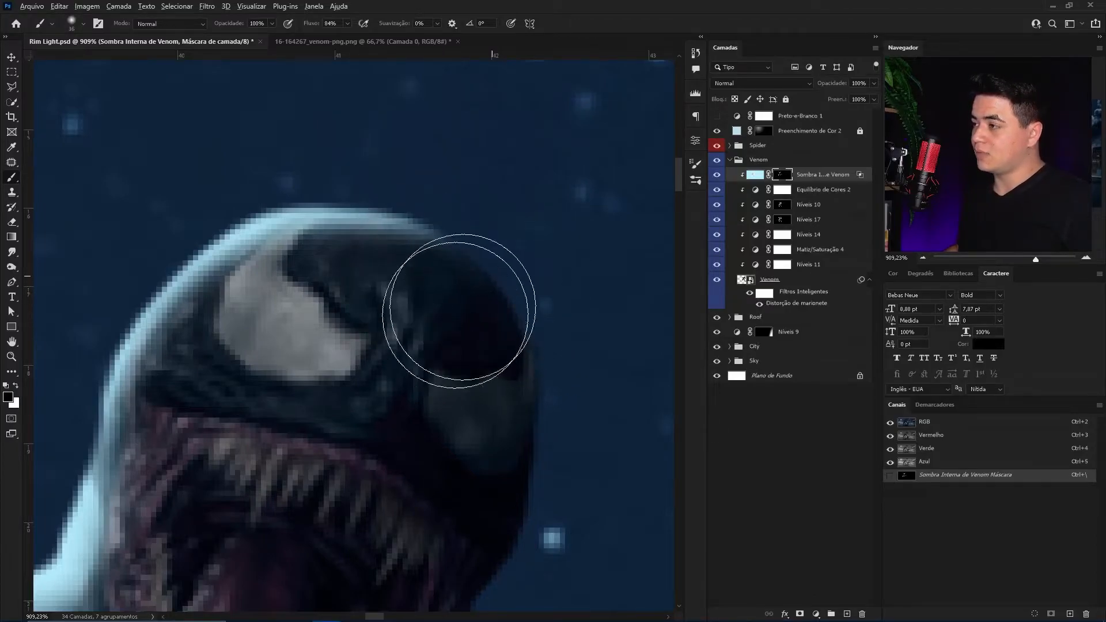
key(ctrl+space)
mouse_move(558, 363)
mouse_down()
mouse_move(514, 346)
mouse_move(506, 244)
mouse_move(552, 257)
mouse_up()
drag(465, 365, 542, 509)
key(x)
drag(381, 343, 401, 343)
mouse_move(348, 272)
mouse_down()
mouse_move(325, 305)
mouse_move(346, 250)
mouse_up()
key(ctrl+space)
mouse_move(474, 235)
mouse_down()
mouse_move(369, 239)
mouse_move(434, 271)
mouse_move(407, 260)
mouse_up()
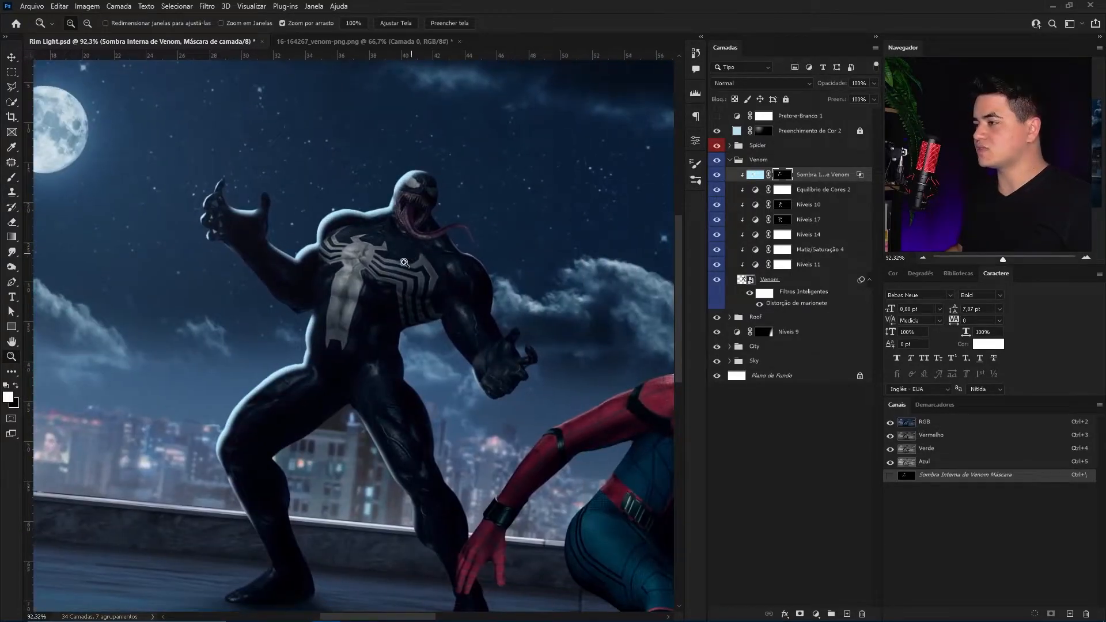
- Compare Venom's rim light with its layer mask disabled and enabled
shift+click(790, 181)
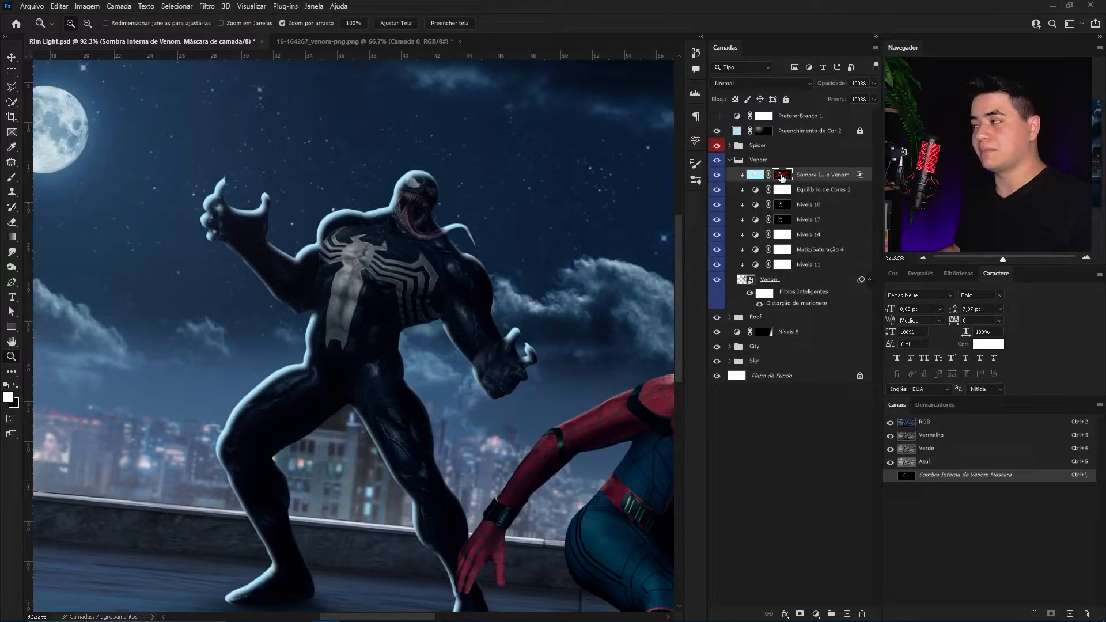
shift+click(781, 178)
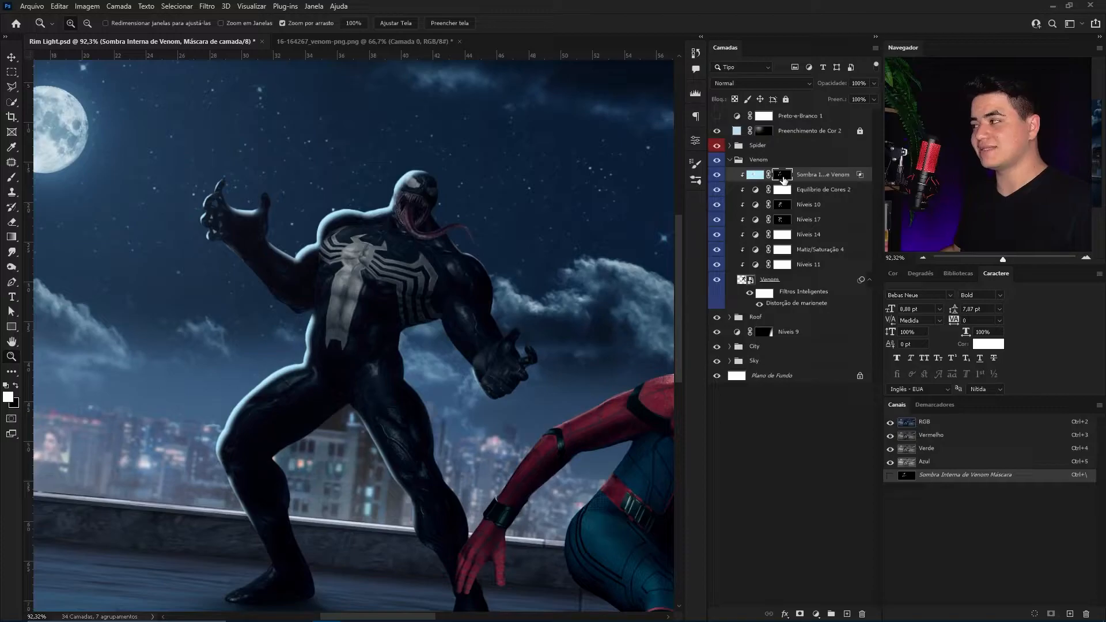
shift+click(783, 179)
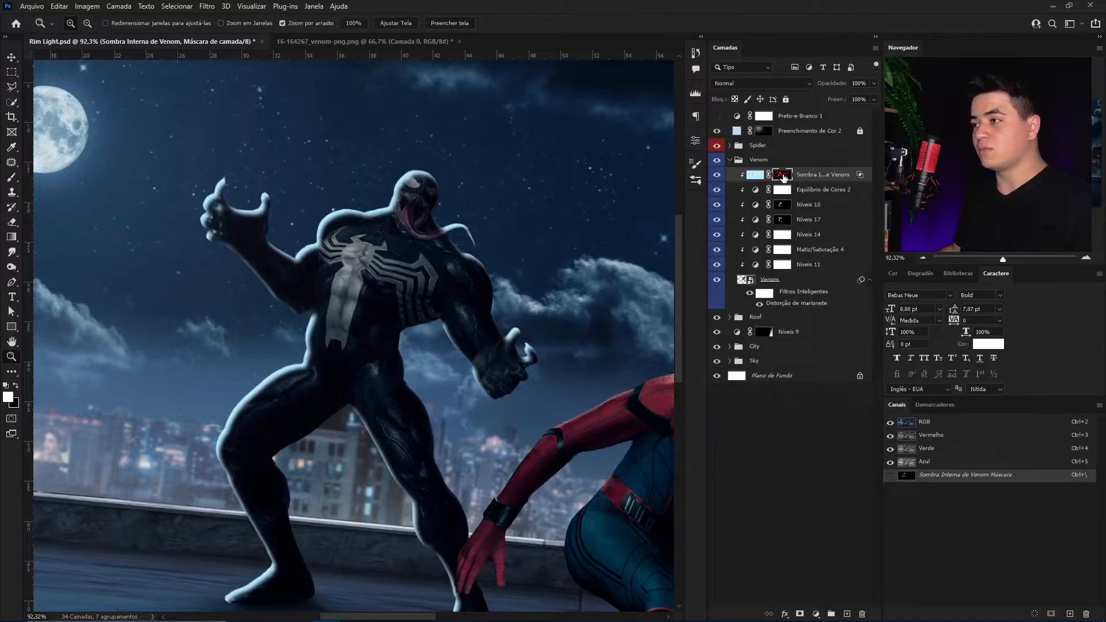
shift+click(786, 179)
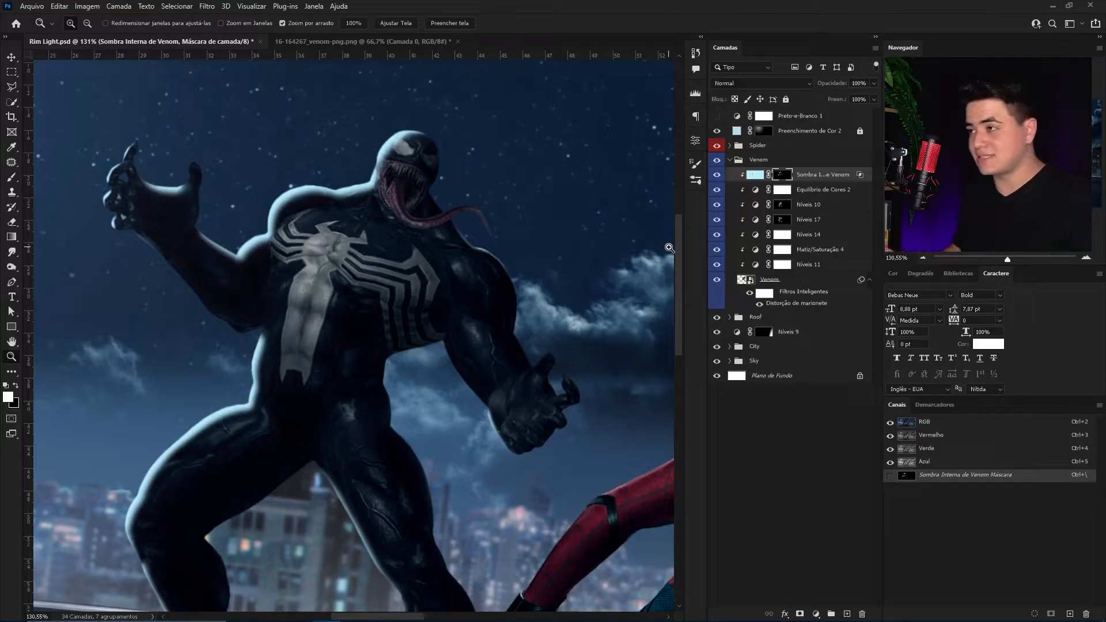
- Open the blending options of Venom's Inner Shadow layer and place the dialog clear of the figure
drag(451, 257, 546, 246)
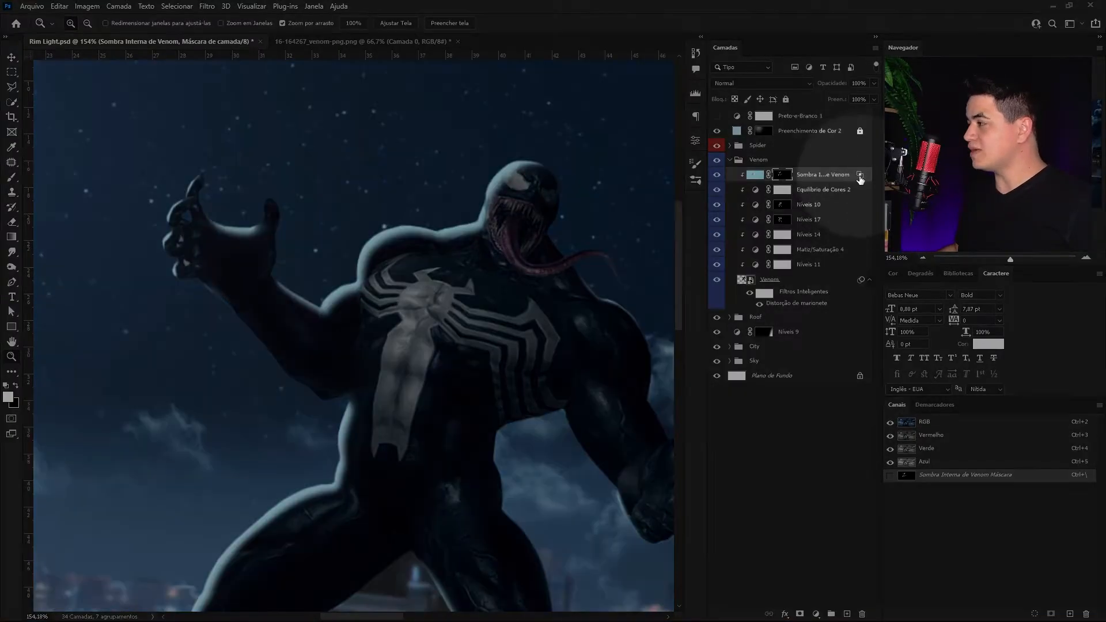
double_click(866, 174)
drag(757, 345, 807, 137)
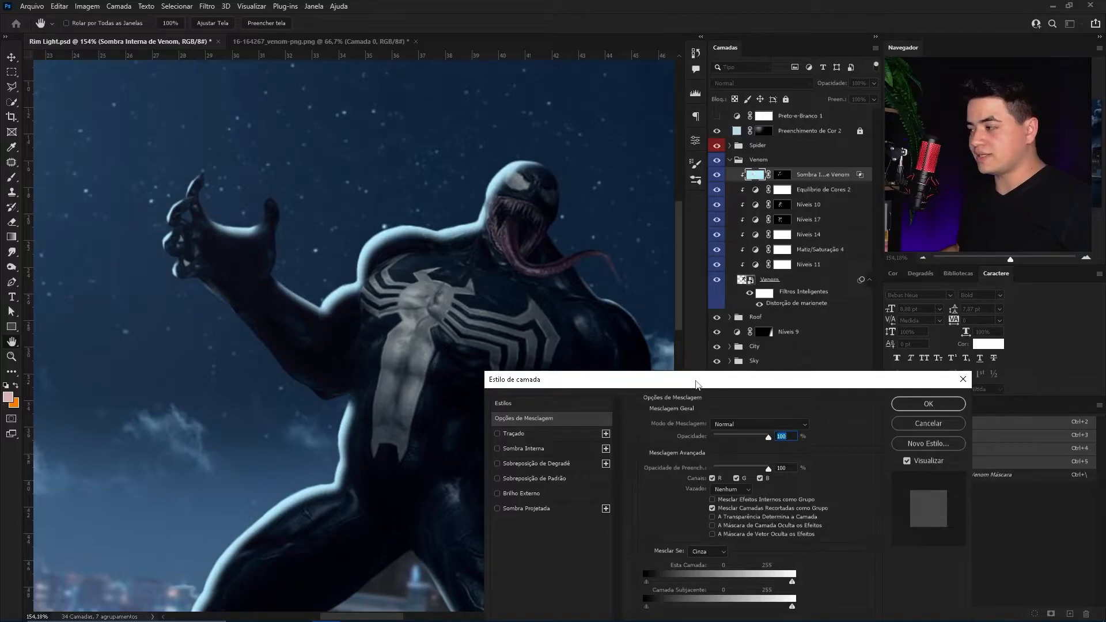
drag(697, 384, 819, 103)
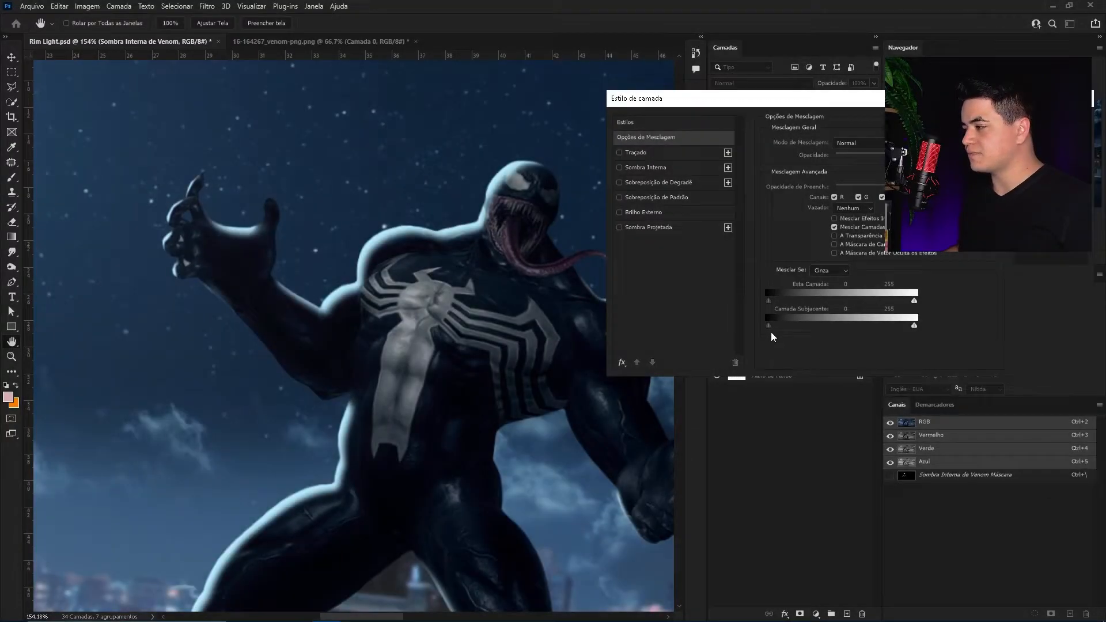
- Try splitting the underlying layer's black Blend If slider to 0 / 44, and restore it to 0
key(alt)
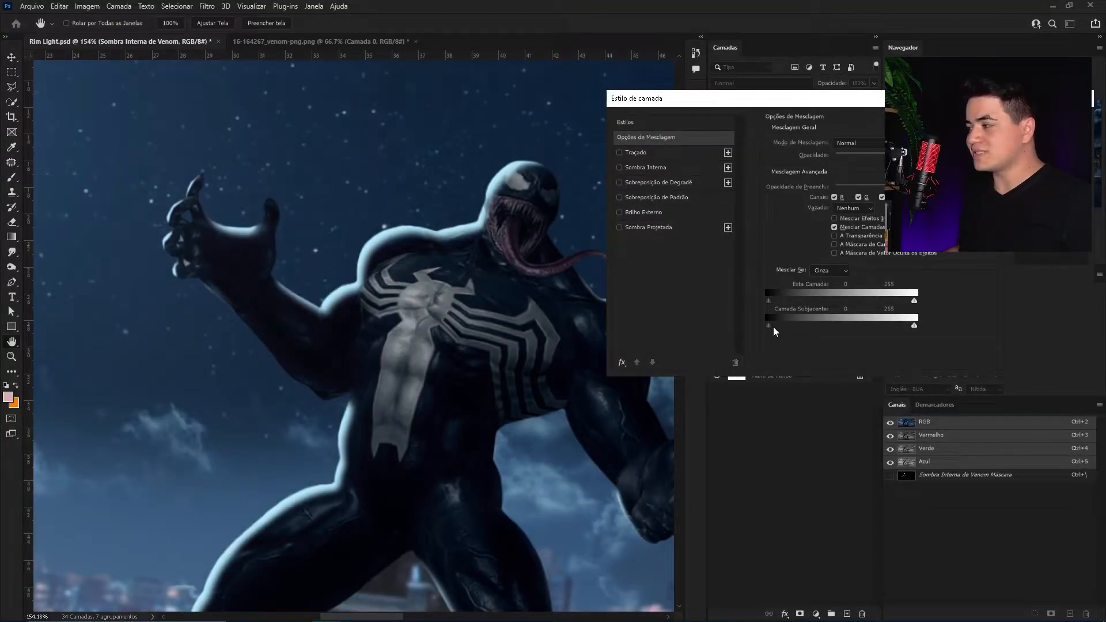
drag(772, 327, 795, 325)
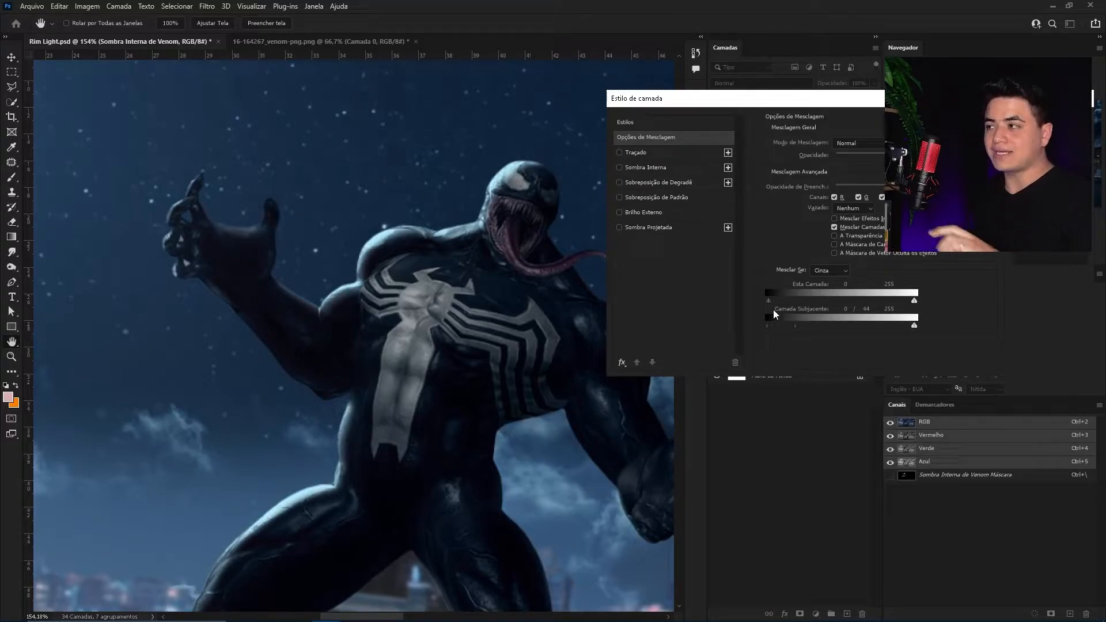
drag(535, 155, 519, 164)
key(Escape)
drag(793, 332, 770, 334)
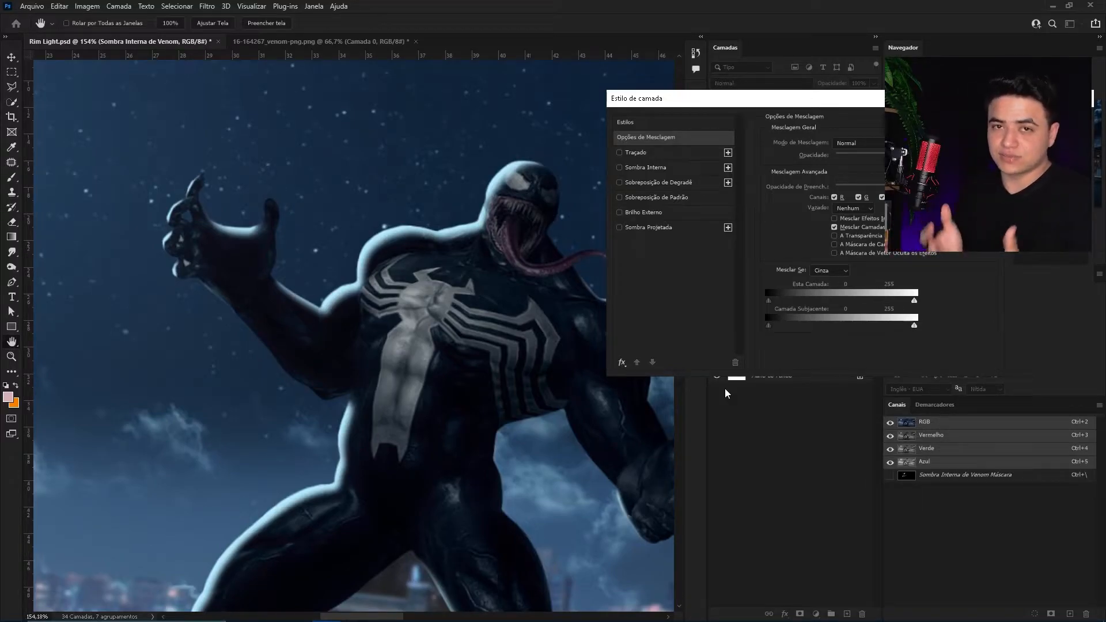
- Split the underlying layer's black Blend If slider to fade the rim light over dark tones, apply it, and compare the layer on and off
drag(772, 326, 799, 330)
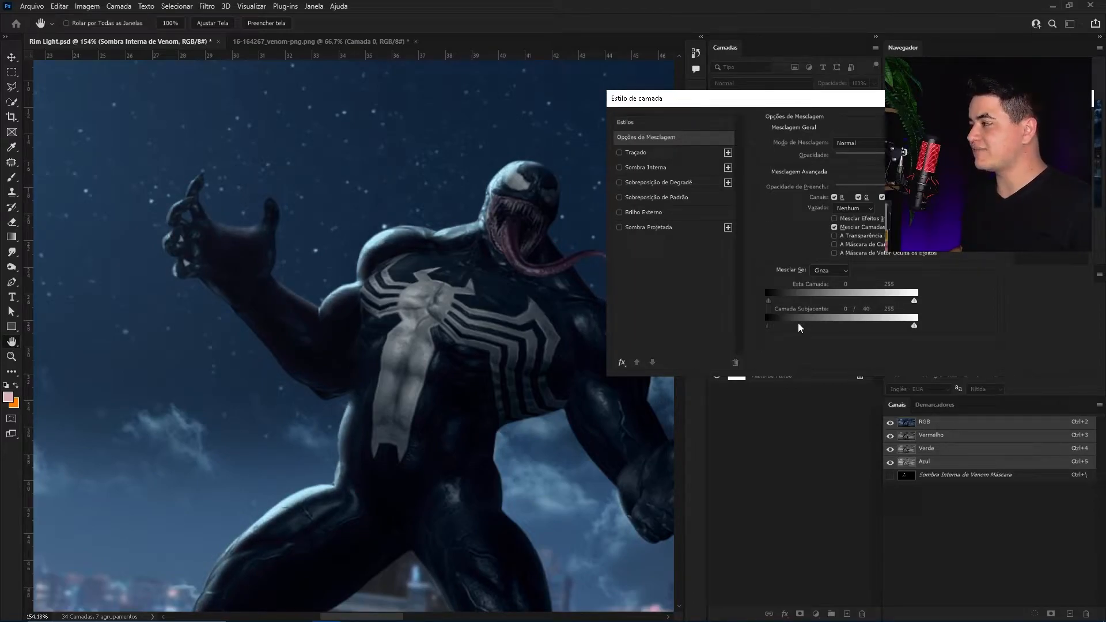
key(Return)
key(z)
scroll(313, 297, down, 5)
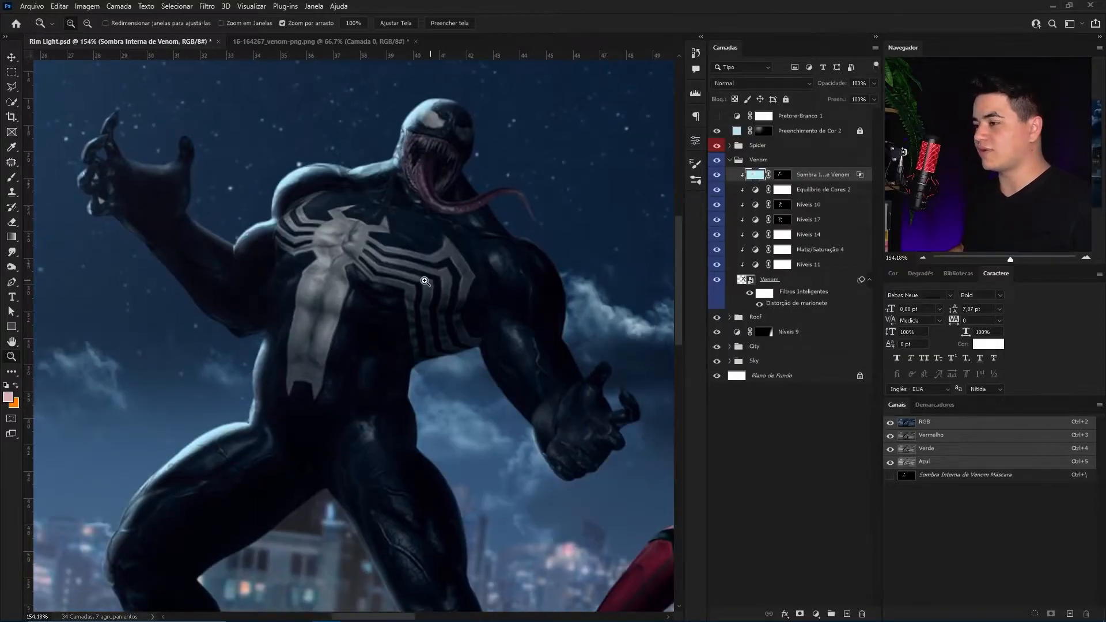
click(717, 174)
click(717, 174)
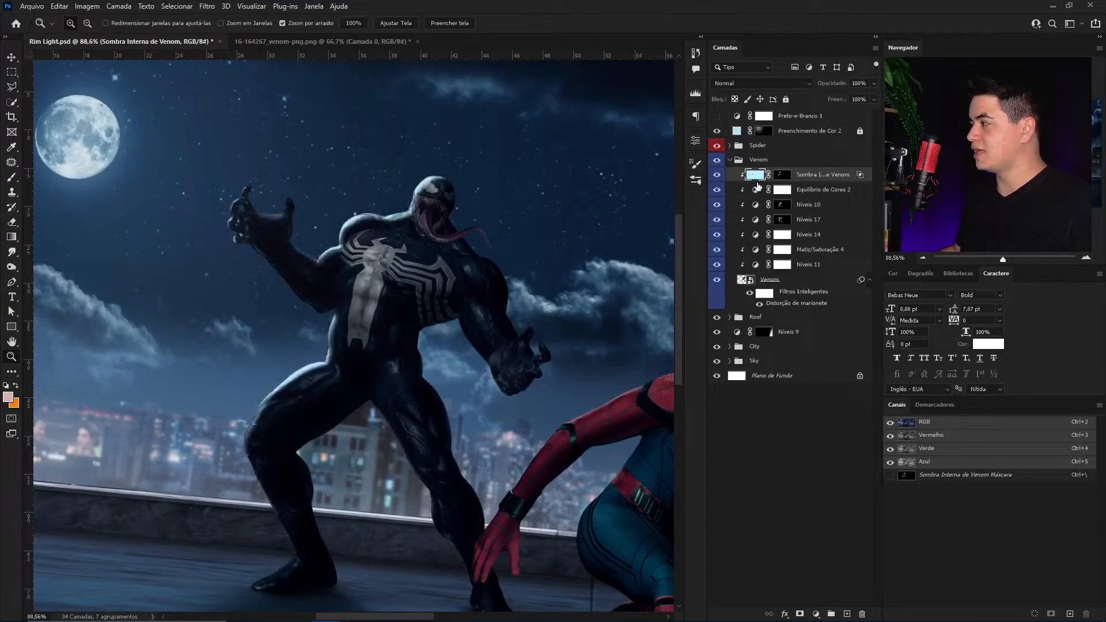
scroll(507, 328, up, 5)
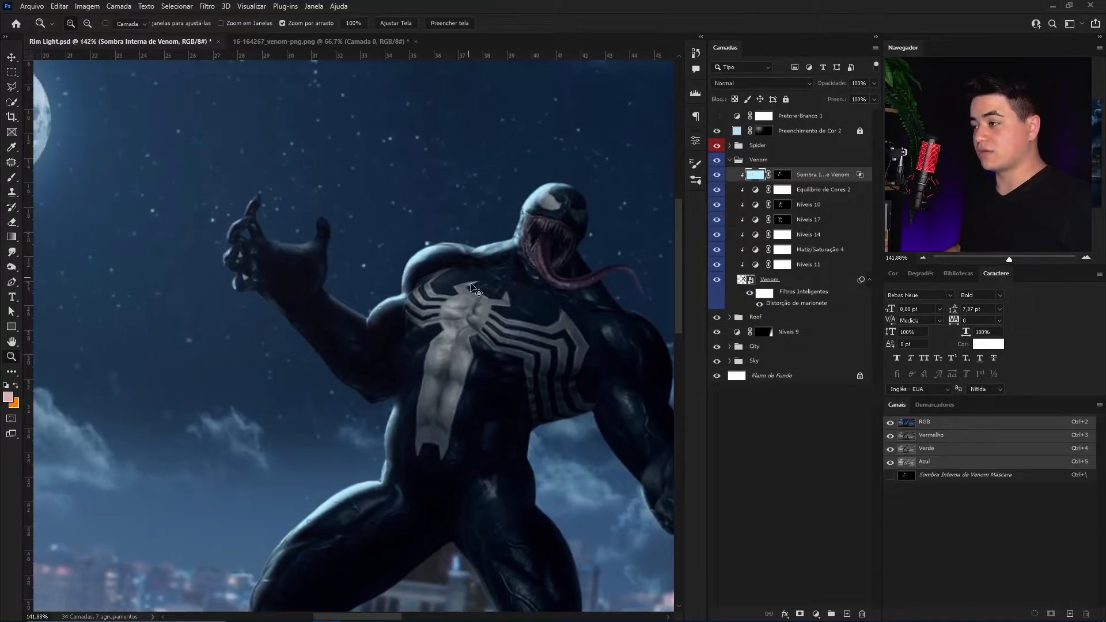
- Target the Níveis 14 layer mask with a soft black brush and test a stroke over Venom's moon-facing shoulder
drag(440, 289, 463, 287)
click(463, 285)
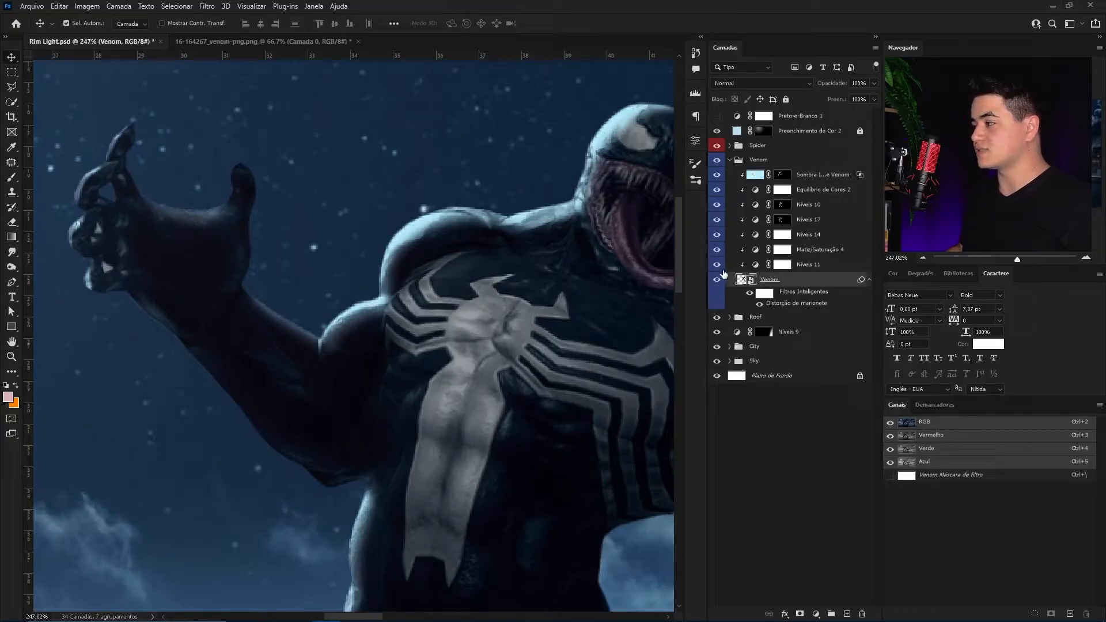
click(748, 234)
key(b)
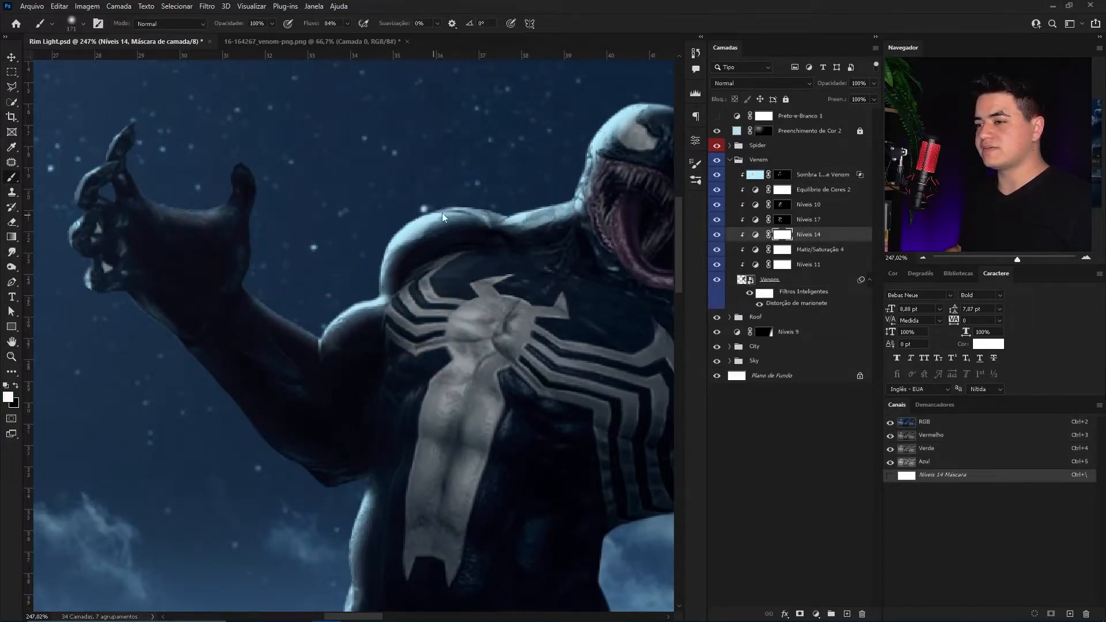
key(x)
drag(419, 224, 456, 231)
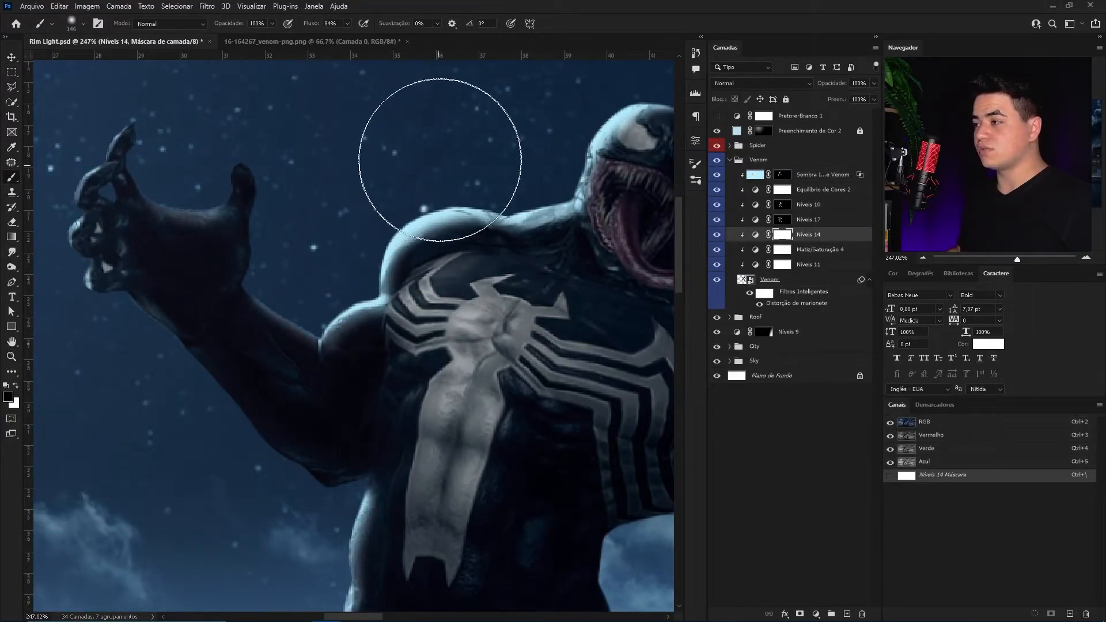
key(ctrl+z)
- Lower the brush flow to 14%, resize the brush, and softly paint black on the Níveis 14 mask over the shoulder
drag(347, 24, 313, 38)
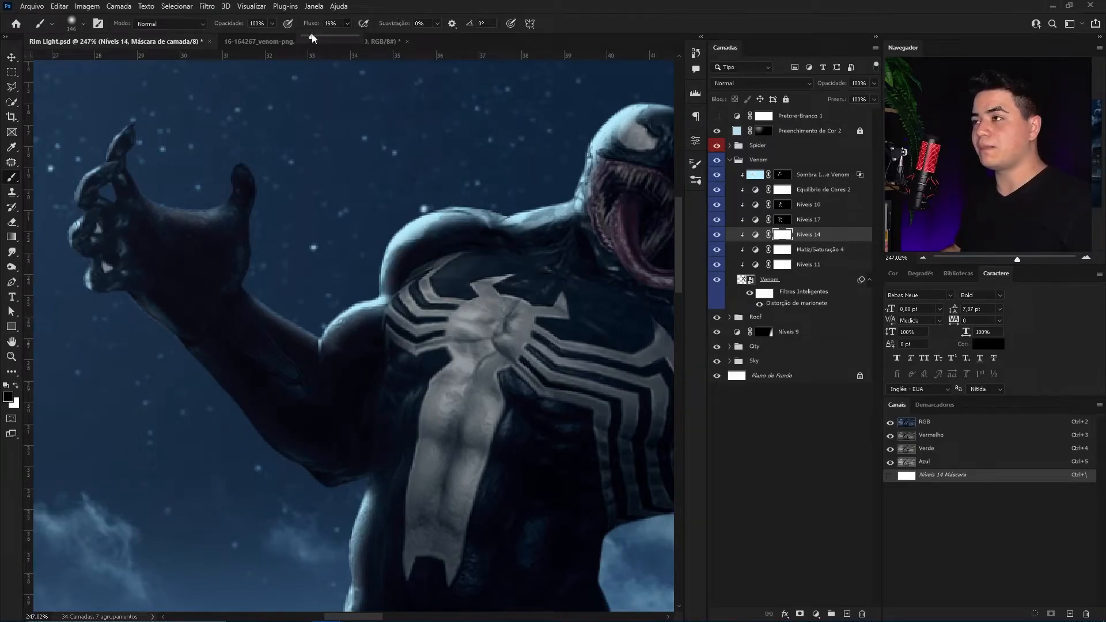
click(419, 137)
drag(383, 159, 416, 181)
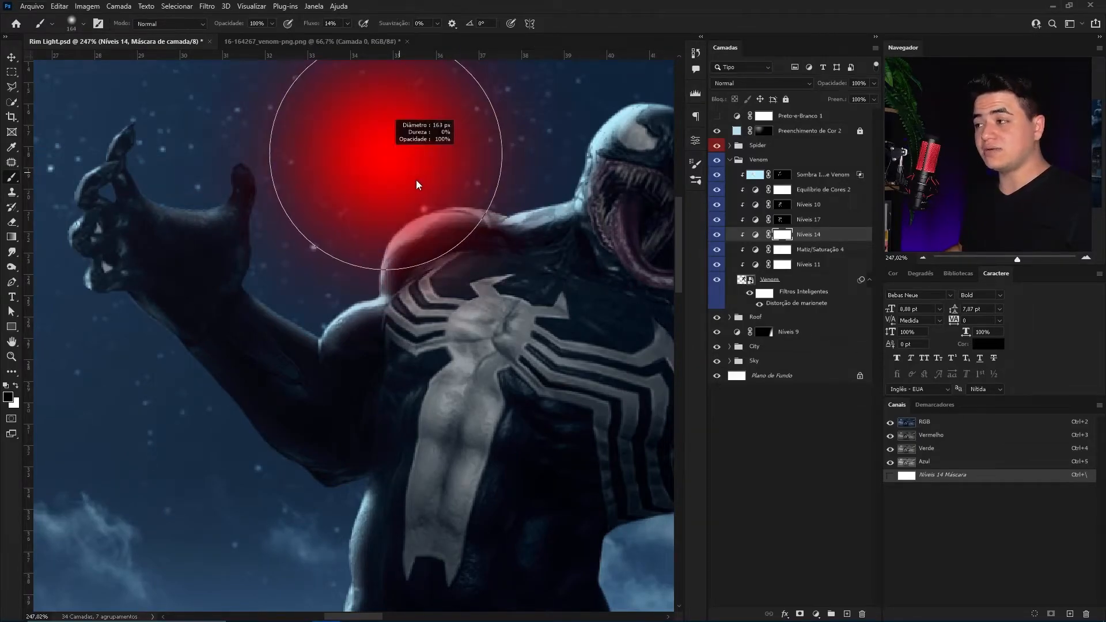
mouse_move(500, 230)
mouse_down()
mouse_move(483, 229)
mouse_move(461, 254)
mouse_up()
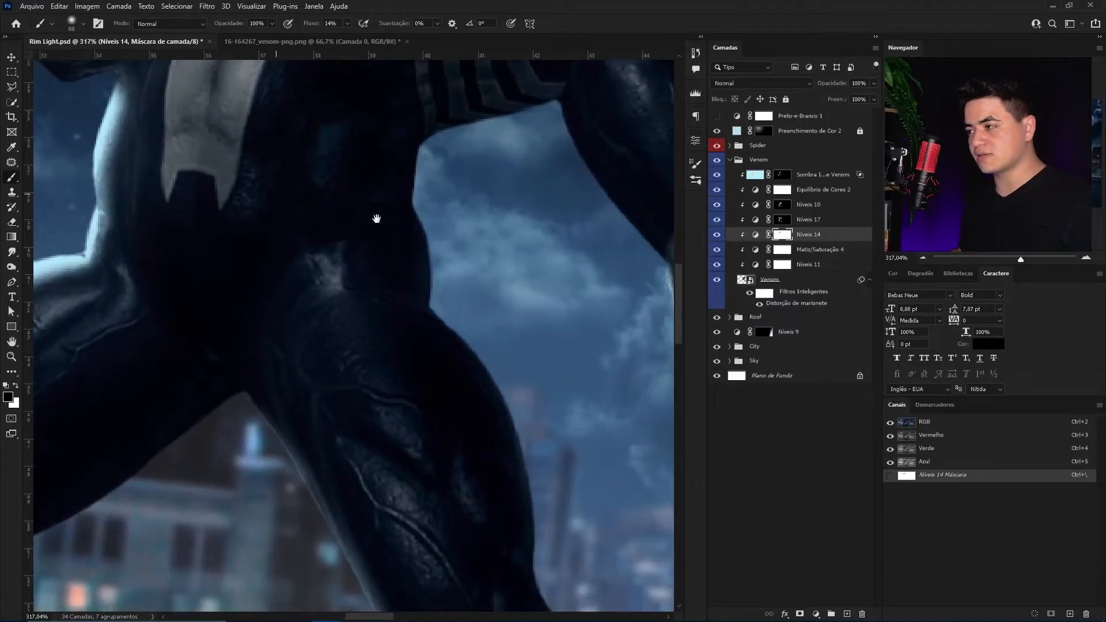
- Paint softly with black on the Níveis 14 mask to brighten the moon-facing edges of Venom's thigh and lower leg
drag(559, 456, 496, 287)
drag(541, 314, 439, 429)
drag(341, 440, 487, 445)
mouse_move(487, 445)
mouse_down()
mouse_move(486, 205)
mouse_move(500, 189)
mouse_up()
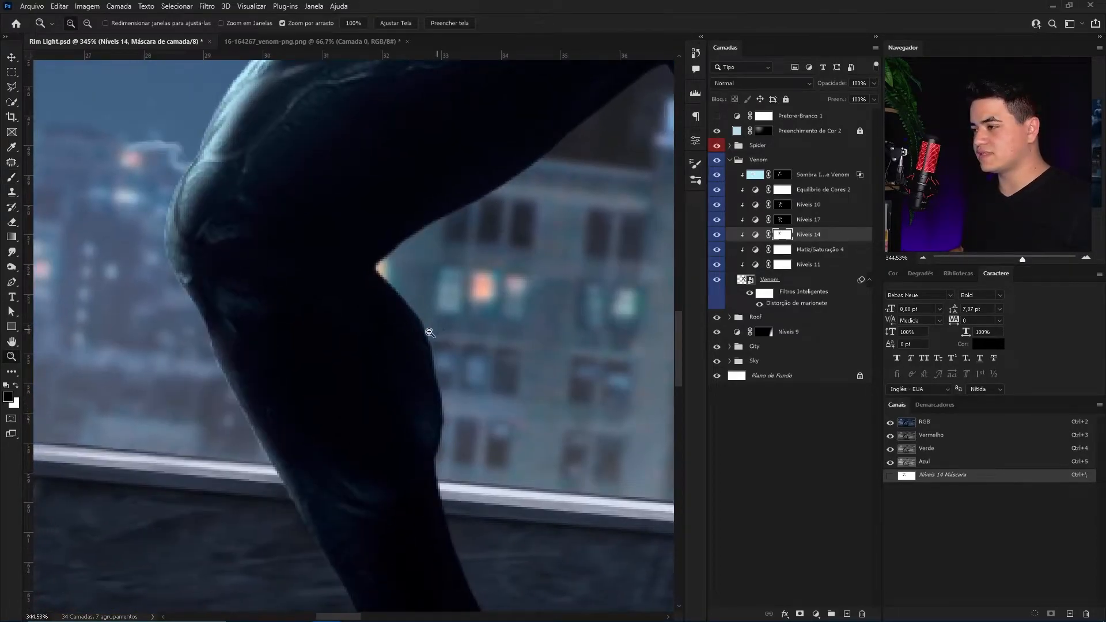
drag(420, 333, 385, 342)
key(z)
mouse_move(523, 400)
mouse_down()
mouse_move(445, 396)
mouse_move(331, 369)
mouse_move(448, 342)
mouse_up()
drag(464, 274, 482, 344)
- Apply a light-blue Inner Shadow to the Spider layer: Normal mode, 100% opacity, 131° angle and 11 px distance
drag(491, 346, 384, 304)
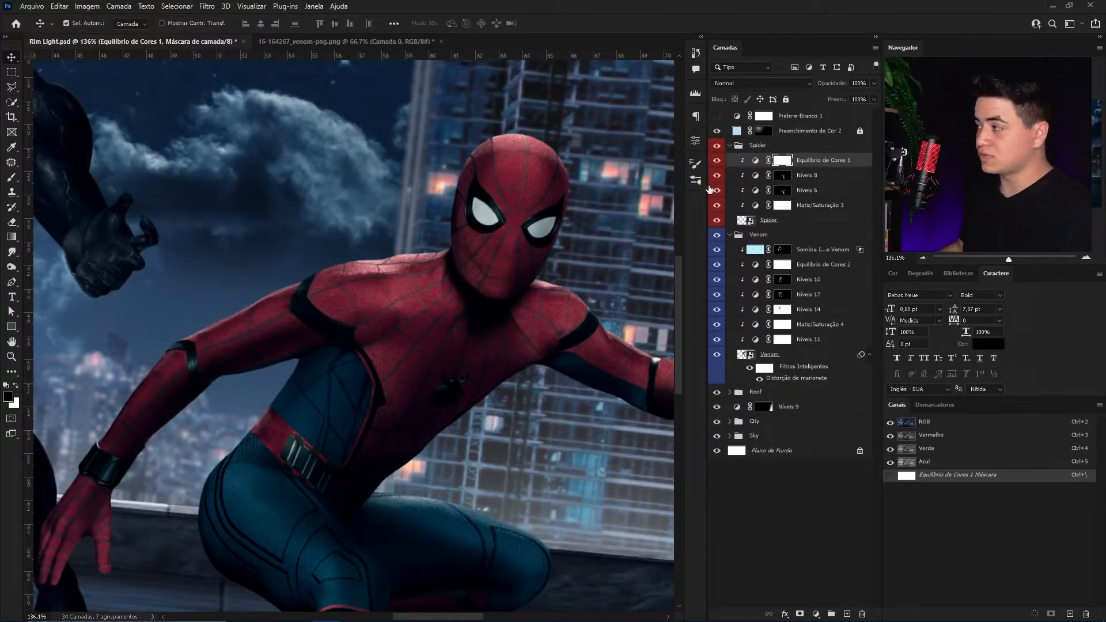
click(769, 220)
drag(511, 362, 458, 287)
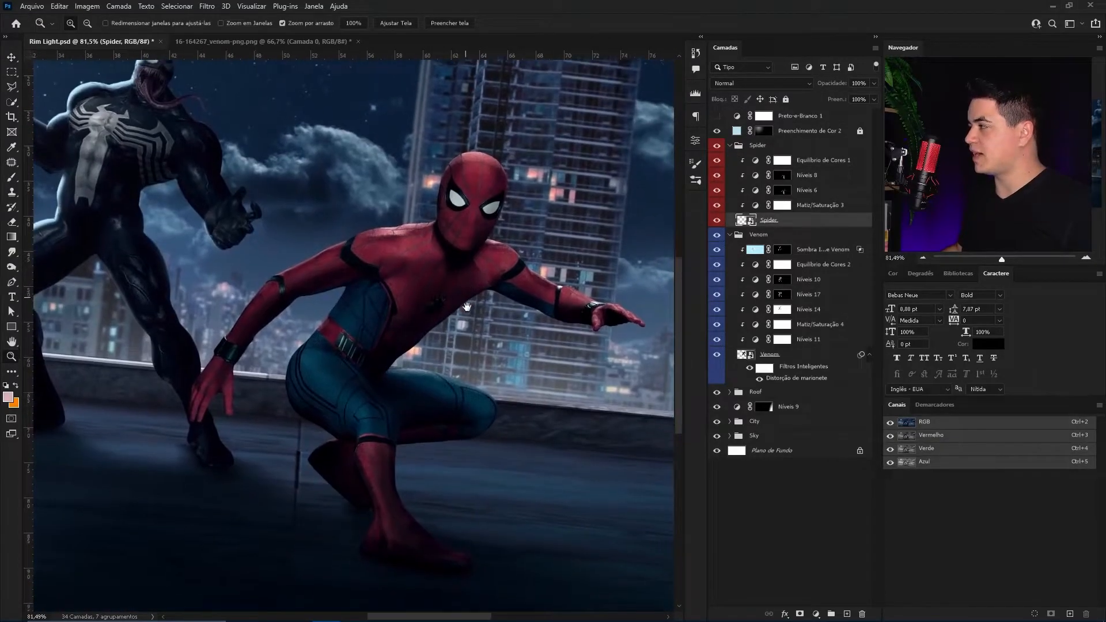
drag(385, 285, 482, 300)
click(483, 300)
click(783, 615)
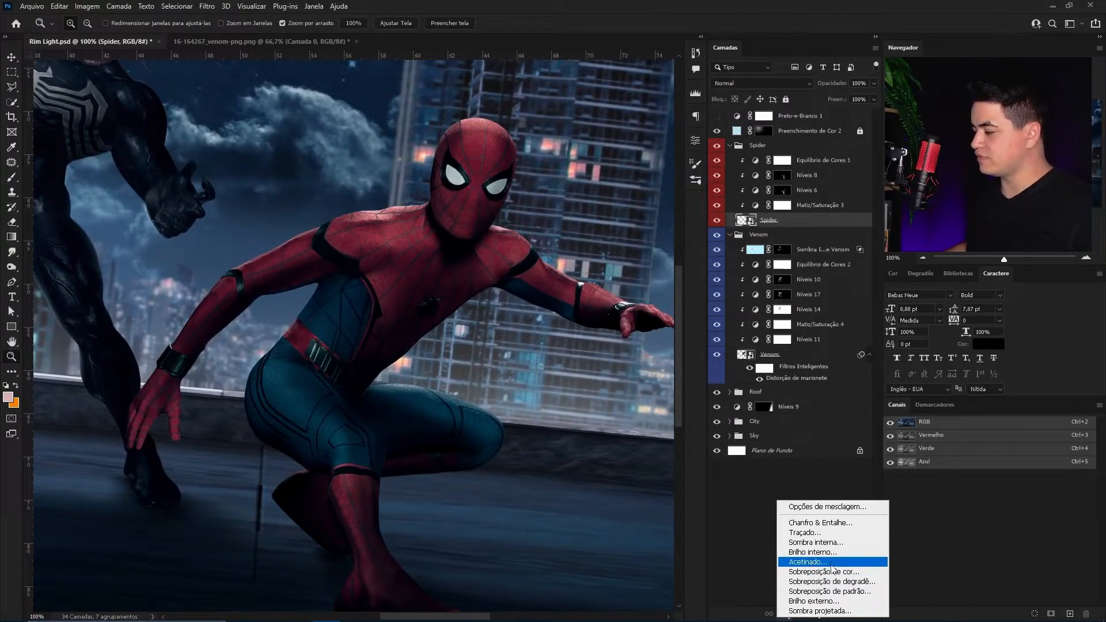
click(842, 553)
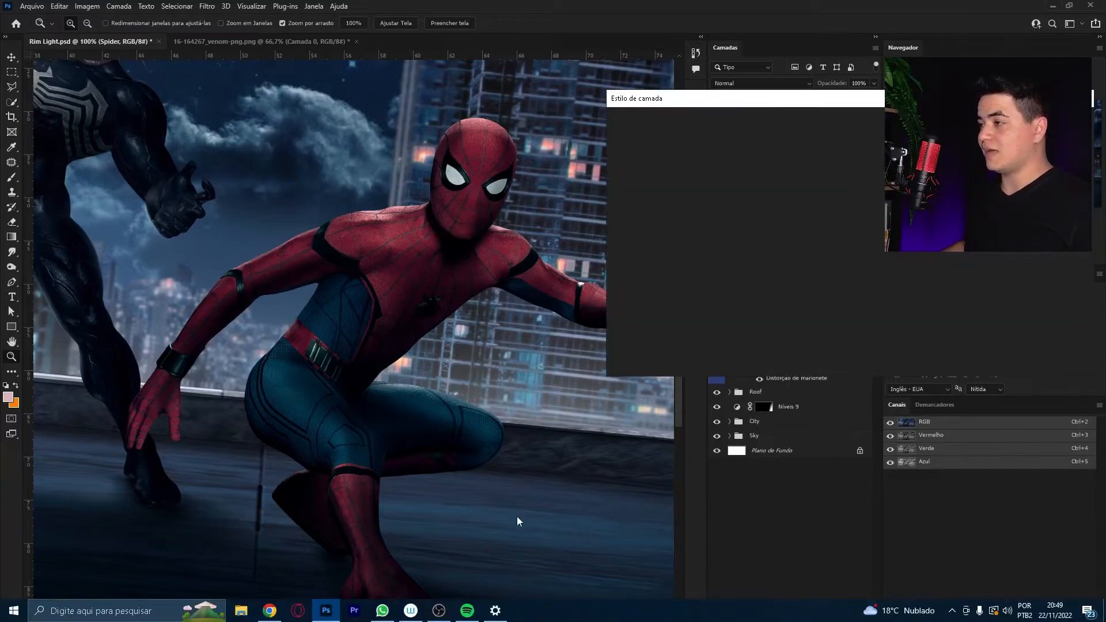
drag(842, 109, 592, 301)
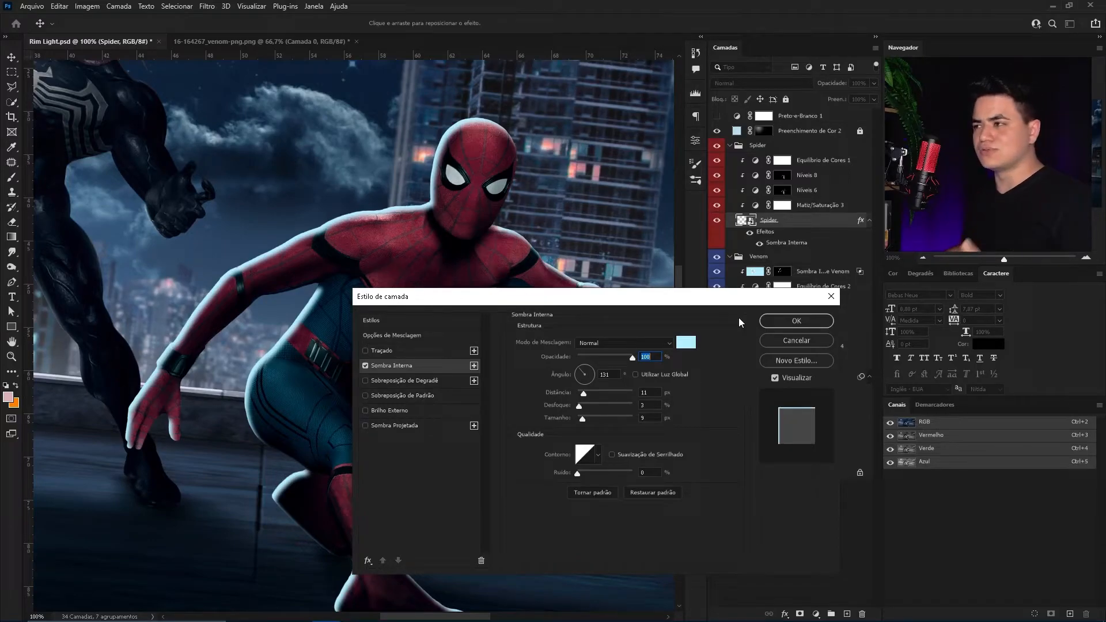
click(793, 321)
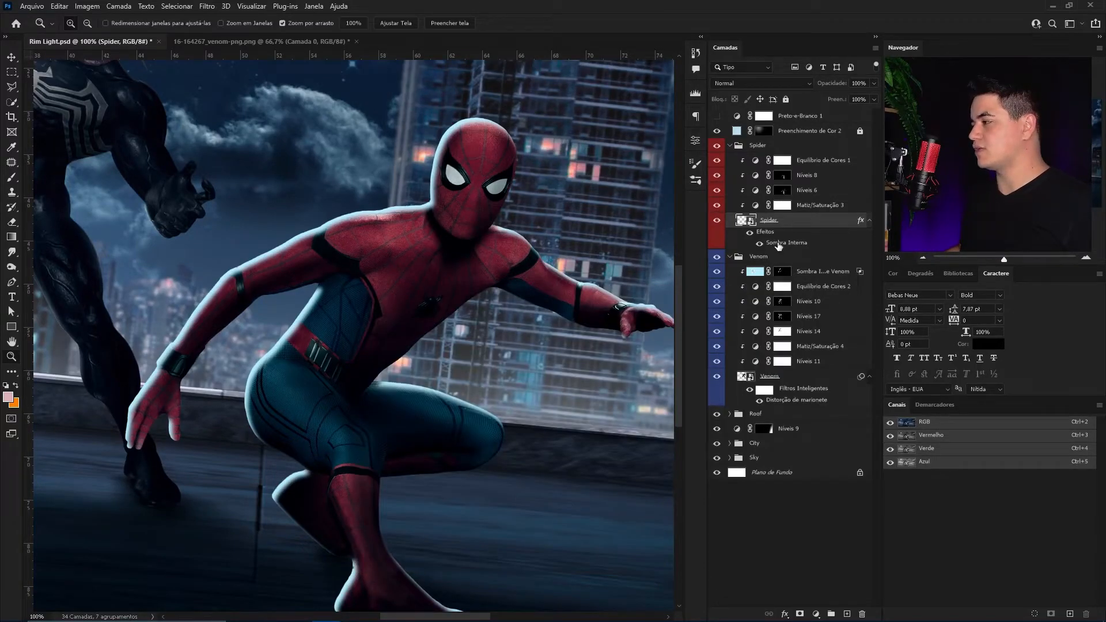
- Separate the Spider inner shadow into its own layer and move it above Equilíbrio de Cores 1 in the Spider group
right_click(779, 245)
click(806, 438)
drag(803, 220, 800, 156)
click(717, 160)
drag(451, 340, 487, 279)
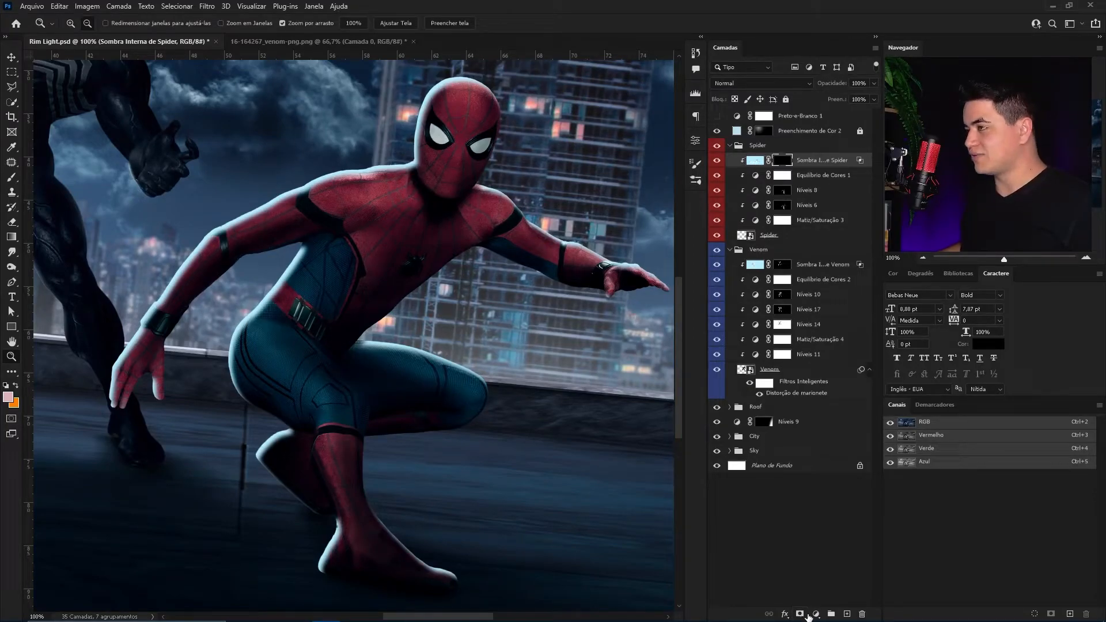
- Add a black mask to the Spider inner shadow layer and ready a soft white brush over the moon-facing shoulder
alt+click(800, 614)
mouse_move(272, 231)
mouse_down()
mouse_move(390, 336)
mouse_move(386, 353)
mouse_up()
mouse_move(462, 302)
mouse_down()
mouse_move(515, 285)
mouse_move(449, 257)
mouse_move(334, 288)
mouse_up()
key(b)
key(x)
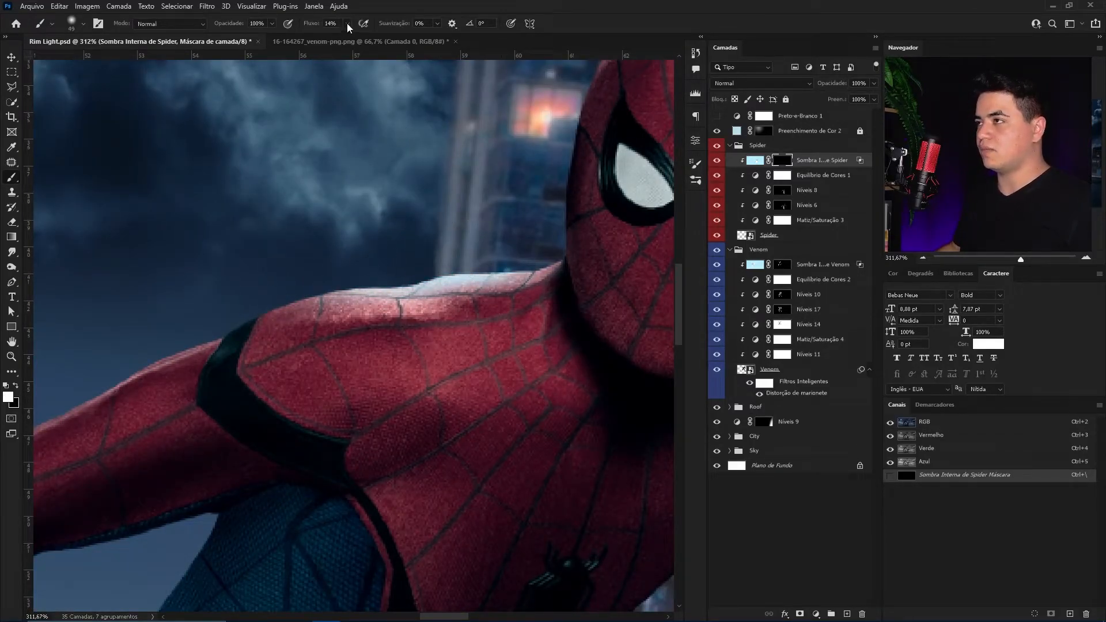
- Raise the brush flow to 100% and paint white on the mask along Spider-Man's moon-facing shoulder, arm and wrist
drag(527, 244, 583, 207)
mouse_move(444, 218)
mouse_down()
mouse_move(291, 271)
mouse_move(216, 312)
mouse_up()
drag(292, 275, 511, 166)
mouse_move(340, 243)
mouse_down()
mouse_move(247, 314)
mouse_move(147, 429)
mouse_up()
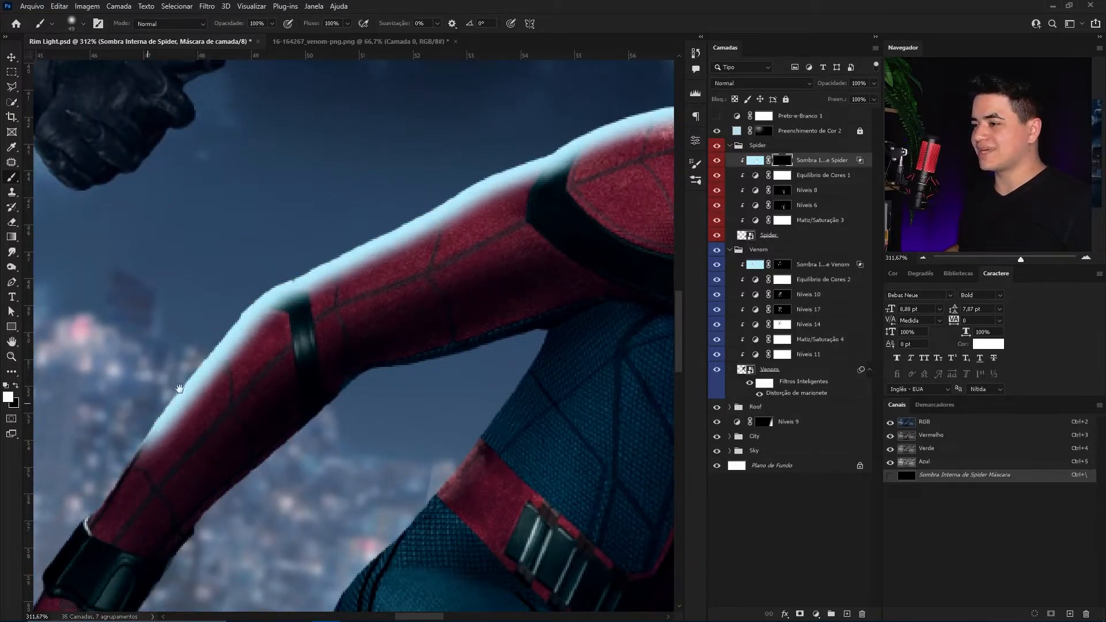
drag(182, 363, 451, 116)
mouse_move(335, 278)
mouse_down()
mouse_move(371, 251)
mouse_move(292, 277)
mouse_move(230, 395)
mouse_move(173, 570)
mouse_up()
drag(412, 330, 166, 340)
- Resize the brush and paint white on the mask along Spider-Man's moon-facing waist, hip and outer thigh
alt+right_click(494, 172)
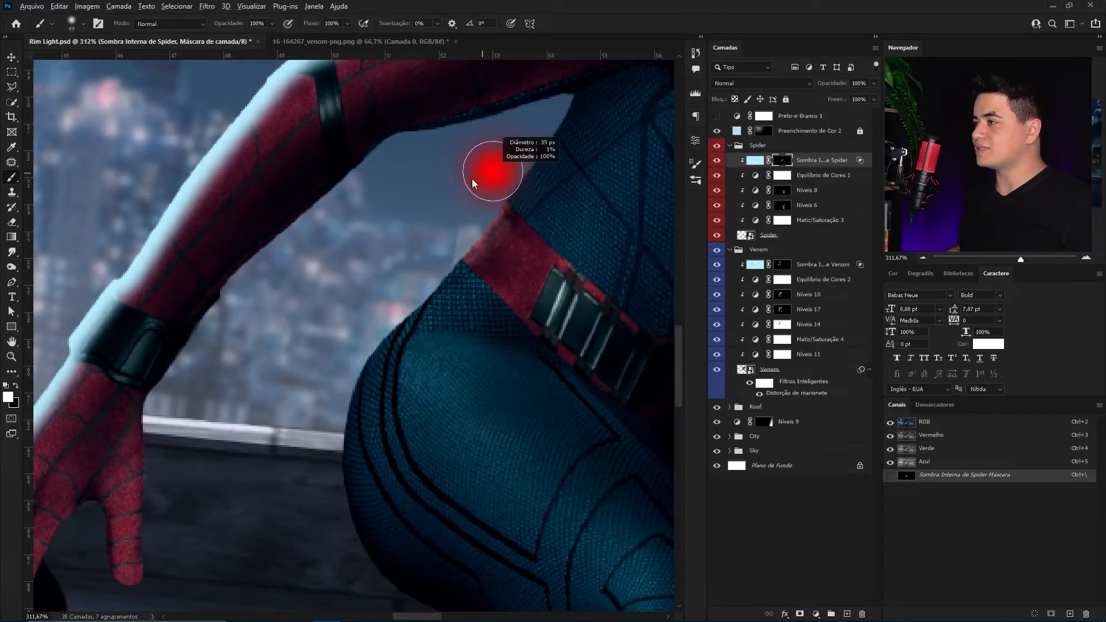
mouse_move(575, 118)
mouse_down()
mouse_move(555, 125)
mouse_move(457, 267)
mouse_move(413, 293)
mouse_move(328, 401)
mouse_move(340, 366)
mouse_up()
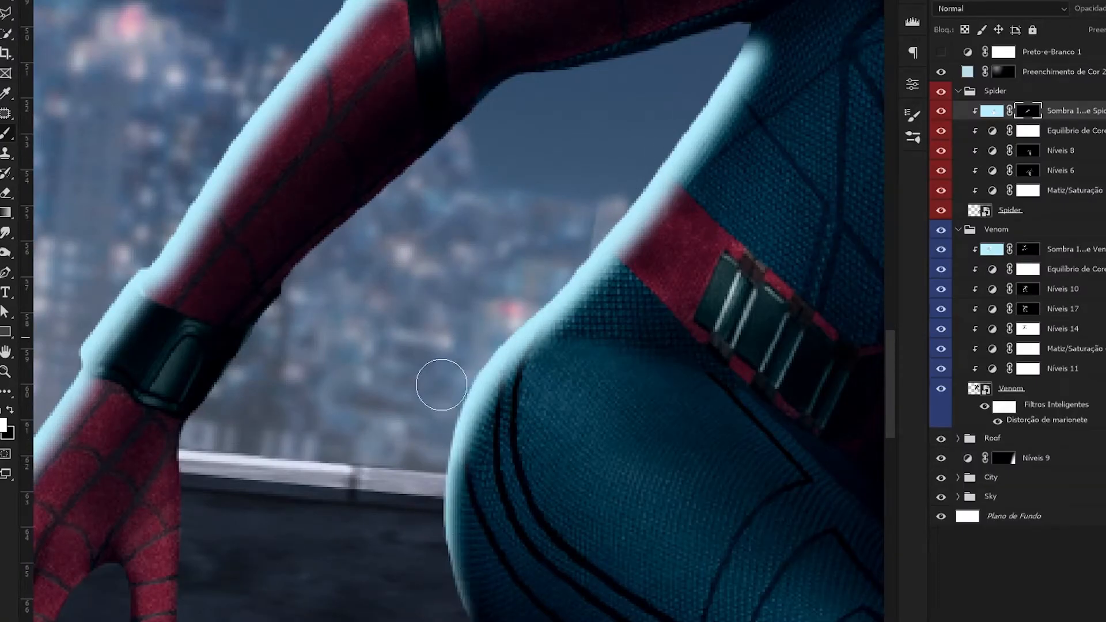
mouse_move(441, 384)
mouse_down()
mouse_move(470, 620)
mouse_move(404, 431)
mouse_up()
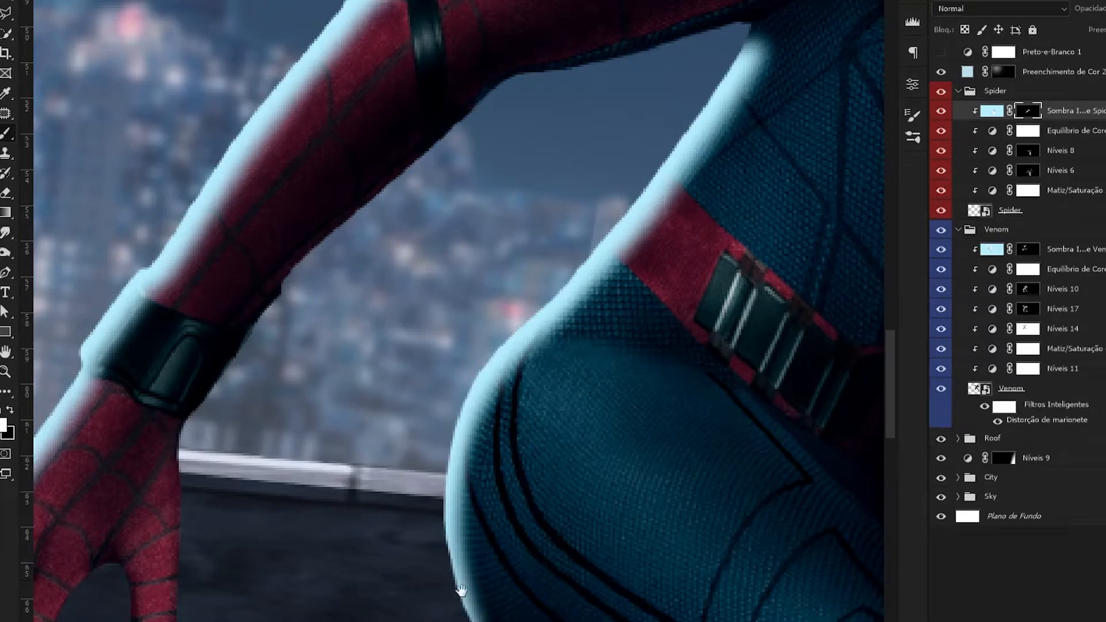
drag(474, 575, 377, 298)
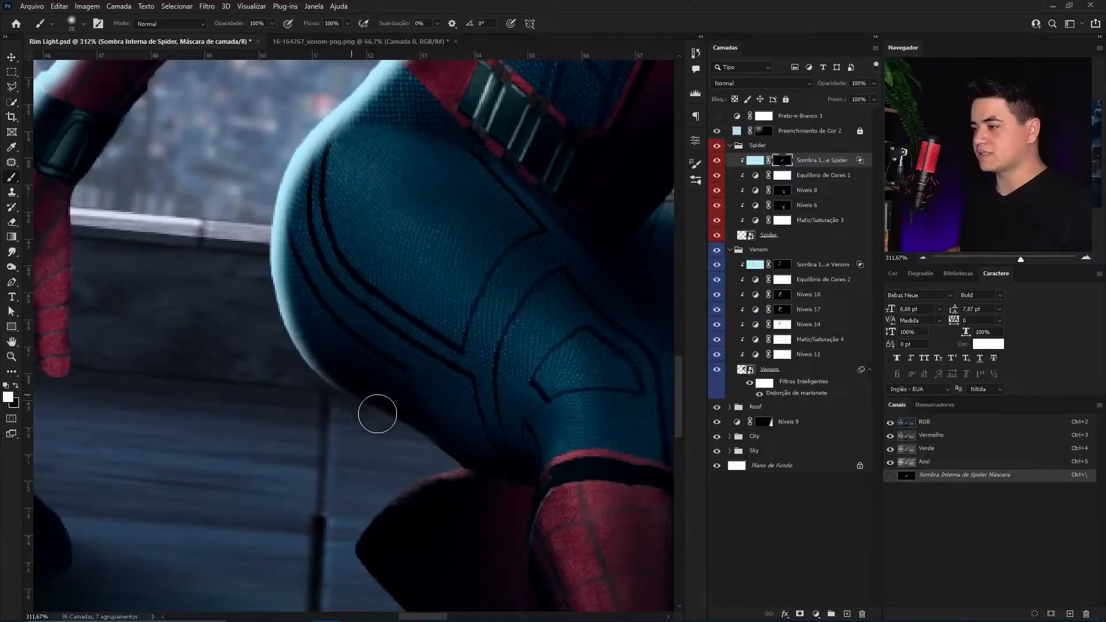
- Paint white along the upper edge of Spider-Man's rear leg, trimming the part shadowed by the thigh with black
drag(451, 460, 392, 489)
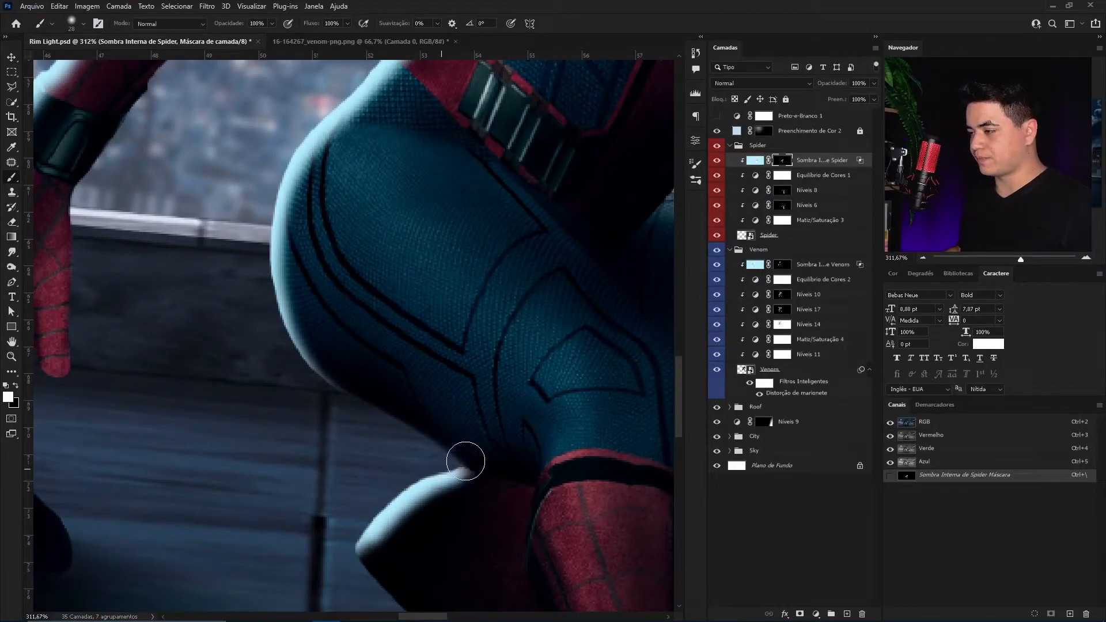
mouse_move(416, 443)
mouse_down()
mouse_move(494, 406)
mouse_move(471, 433)
mouse_move(475, 518)
mouse_move(477, 508)
mouse_move(435, 556)
mouse_move(435, 488)
mouse_up()
key(x)
drag(449, 471, 411, 481)
drag(443, 472, 406, 396)
drag(398, 456, 424, 450)
drag(440, 406, 425, 410)
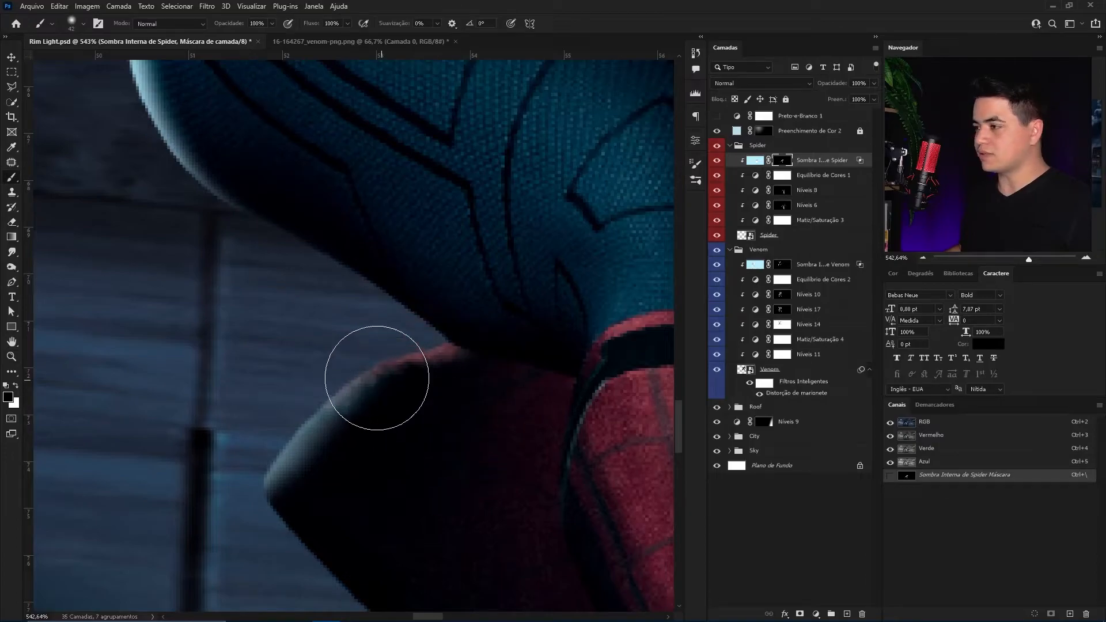
key(x)
mouse_move(339, 385)
mouse_down()
mouse_move(298, 391)
mouse_move(358, 351)
mouse_up()
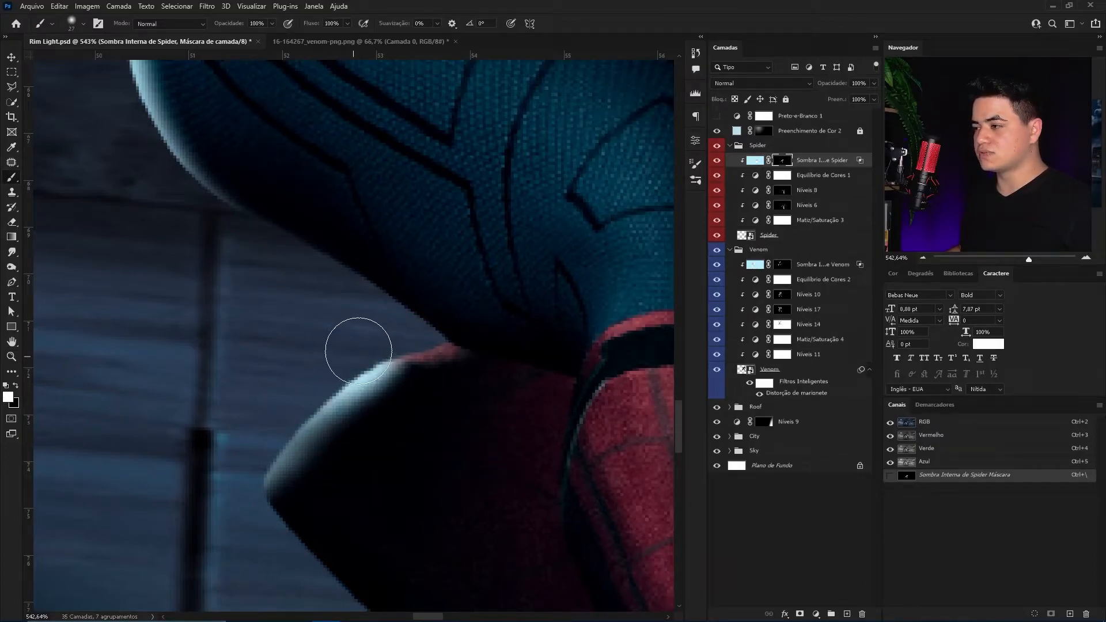
key(x)
- Paint white on the mask along the top edge of Spider-Man's extended thigh down to the knee
mouse_move(458, 392)
mouse_down()
mouse_move(415, 418)
mouse_move(390, 454)
mouse_up()
drag(516, 396, 443, 397)
mouse_move(340, 311)
mouse_down()
mouse_move(377, 304)
mouse_move(349, 310)
mouse_up()
key(x)
mouse_move(249, 334)
mouse_down()
mouse_move(536, 412)
mouse_move(622, 464)
mouse_up()
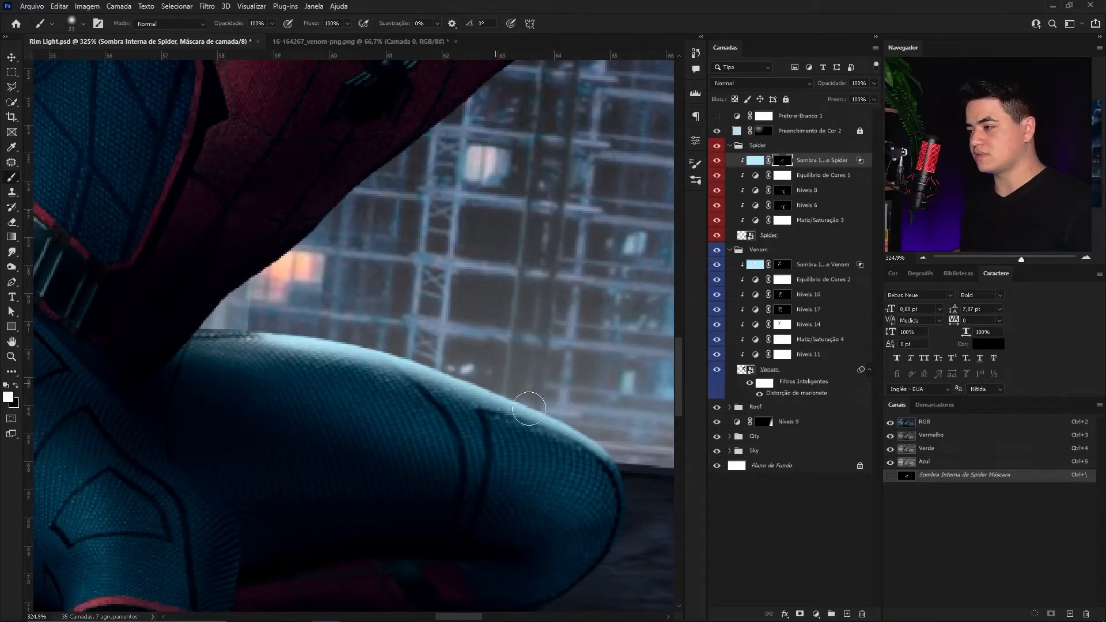
drag(276, 330, 228, 336)
- Blend the inner end of the extended thigh's rim light with alternating black and white strokes on the mask
drag(282, 444, 363, 446)
key(x)
mouse_move(173, 373)
mouse_down()
mouse_move(323, 422)
mouse_move(445, 369)
mouse_move(366, 359)
mouse_up()
key(x)
mouse_move(562, 340)
mouse_down()
mouse_move(351, 271)
mouse_move(450, 318)
mouse_move(341, 292)
mouse_up()
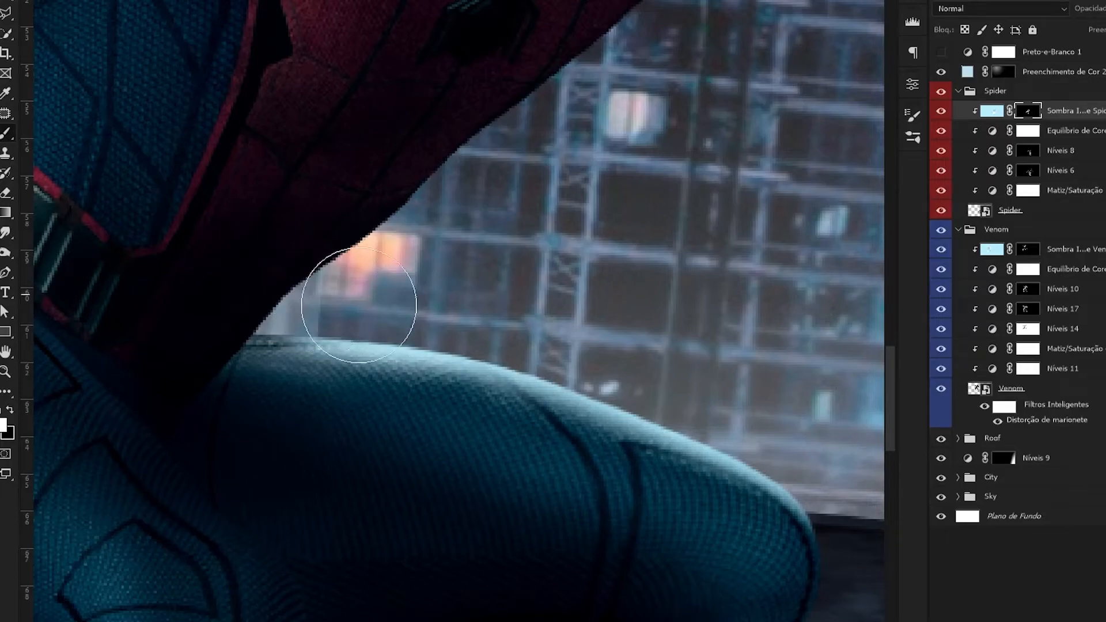
drag(621, 180, 369, 374)
- Paint white on the mask along the moon-facing edge of Spider-Man's head
key(z)
drag(501, 374, 603, 311)
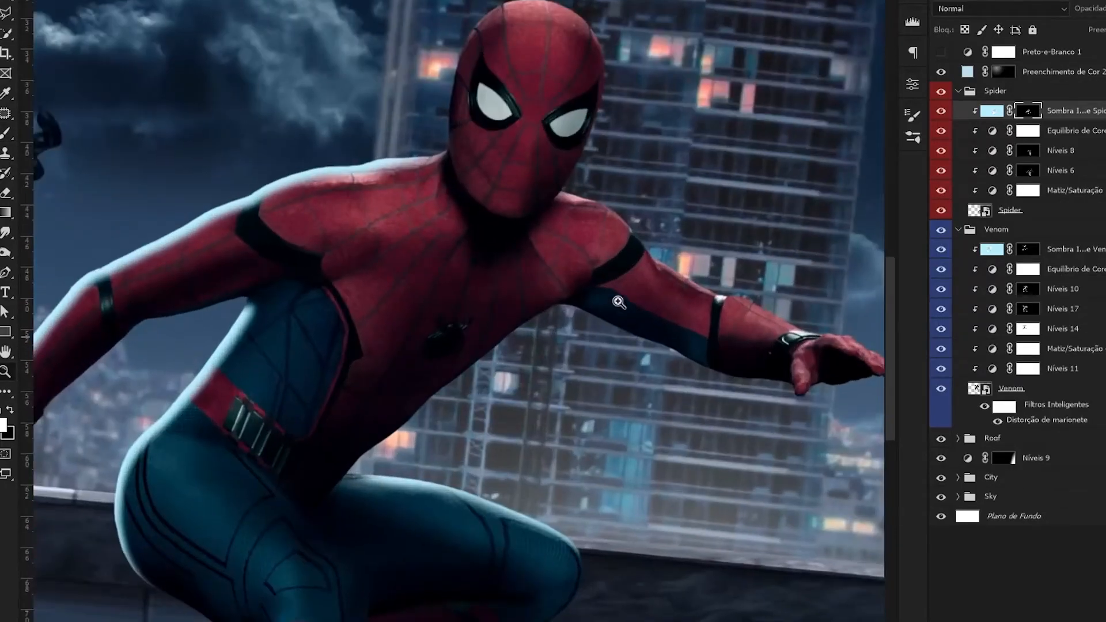
drag(612, 200, 425, 271)
drag(328, 281, 429, 221)
key(b)
mouse_move(461, 81)
mouse_down()
mouse_move(325, 188)
mouse_move(272, 303)
mouse_move(300, 167)
mouse_move(302, 342)
mouse_up()
drag(462, 96, 530, 85)
drag(515, 290, 300, 159)
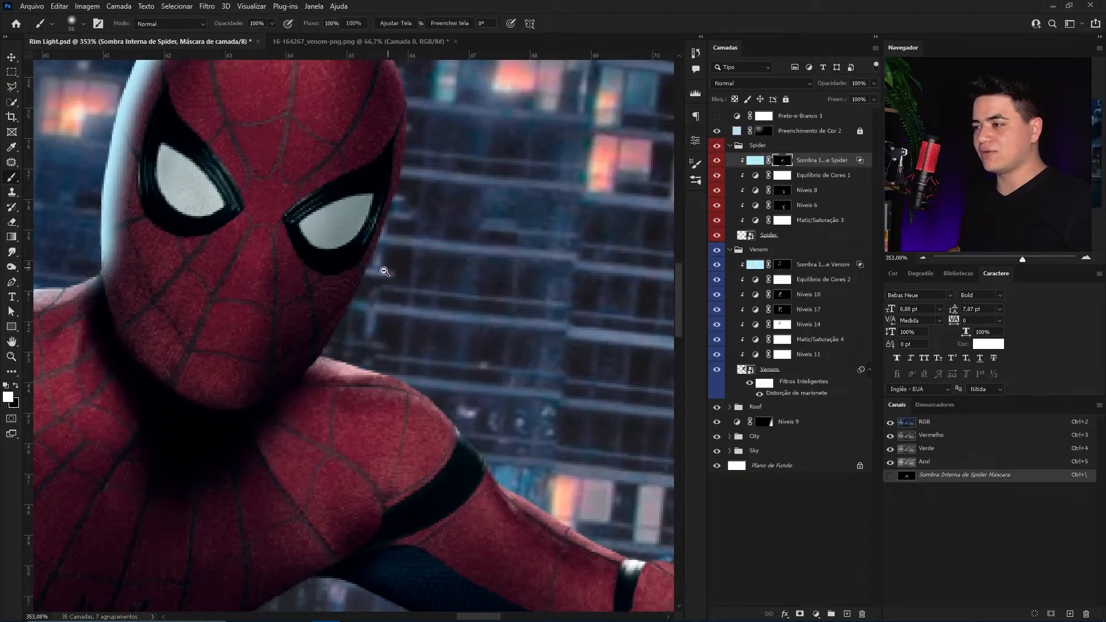
- Paint white on the mask along the top of Spider-Man's far shoulder, outstretched arm and wrist
drag(441, 369, 364, 276)
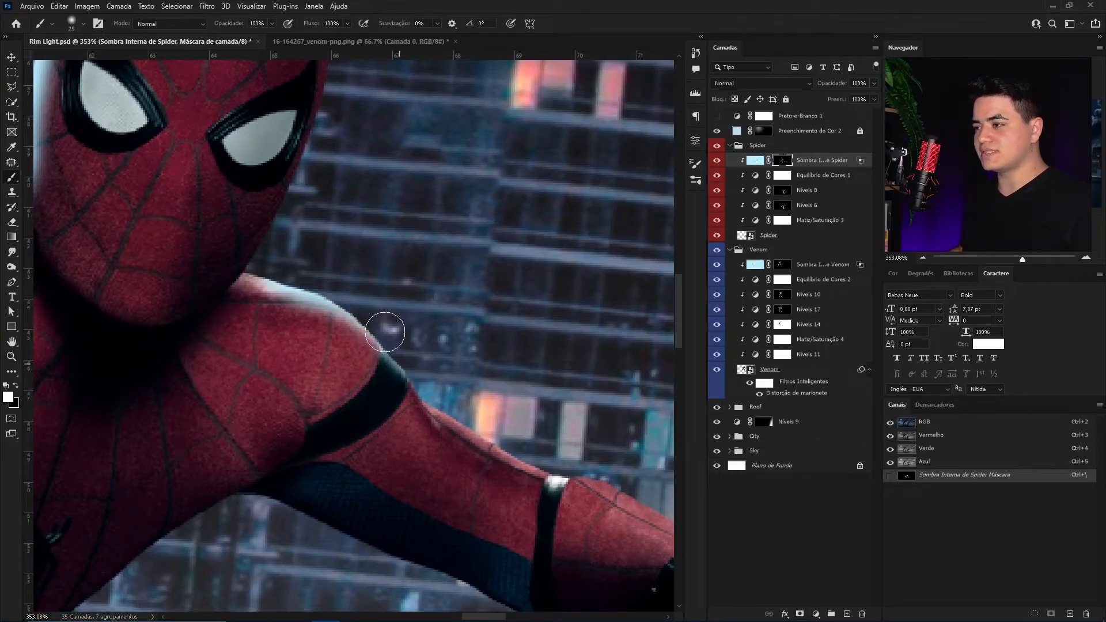
drag(457, 406, 554, 468)
drag(536, 444, 334, 324)
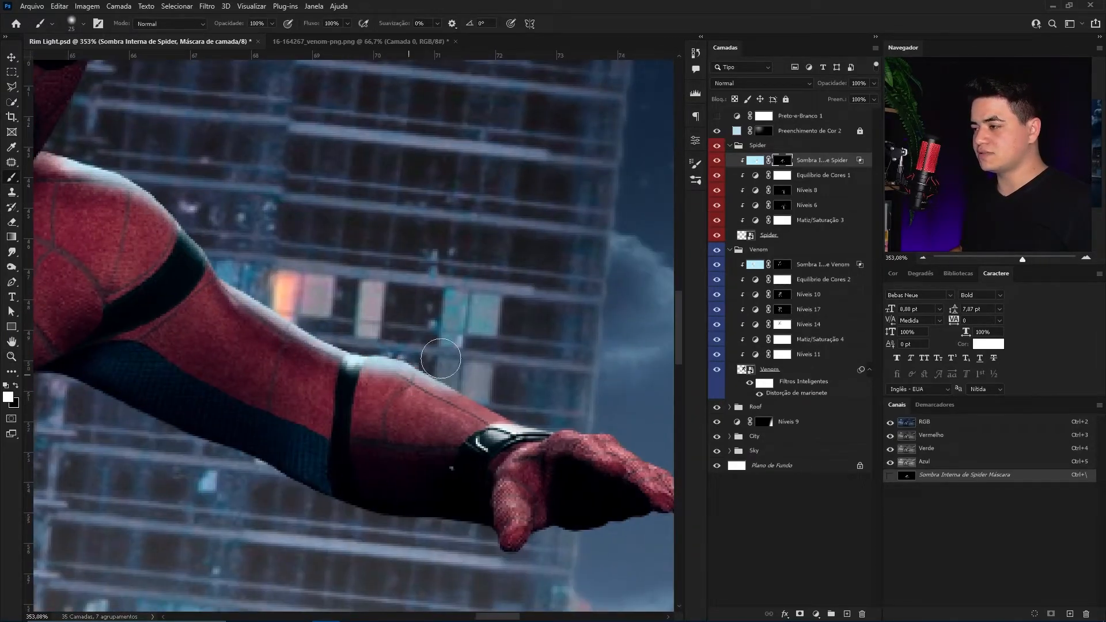
drag(566, 432, 578, 433)
mouse_move(582, 430)
mouse_down()
mouse_move(420, 359)
mouse_move(529, 409)
mouse_move(490, 369)
mouse_move(557, 306)
mouse_up()
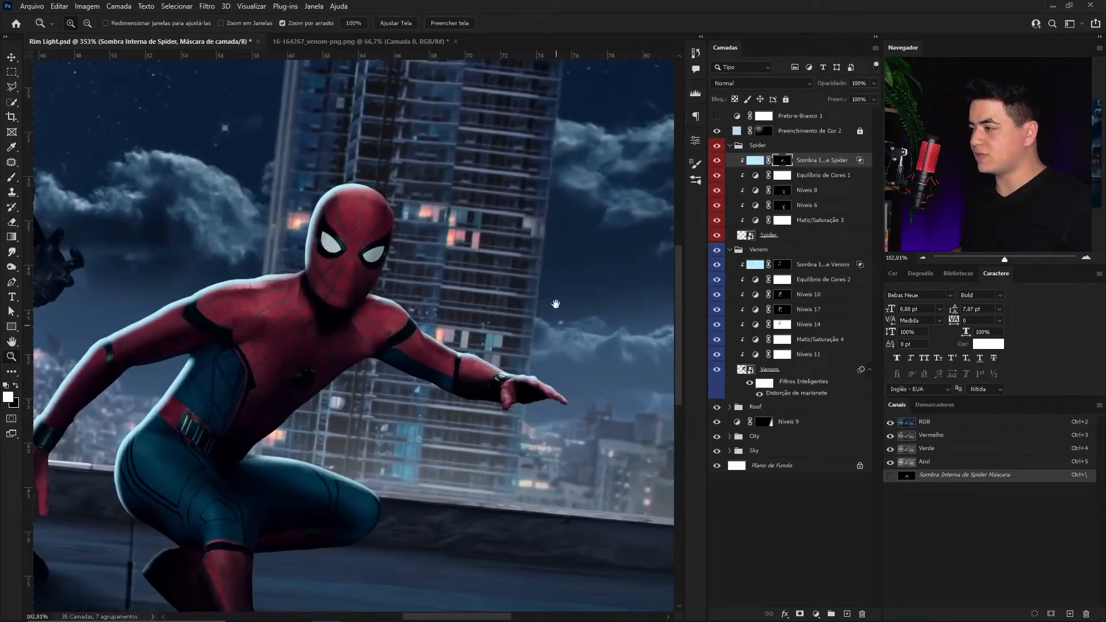
- Paint white on the mask along the moon-facing edge of Spider-Man's lowered hand
drag(492, 271, 513, 335)
mouse_move(462, 403)
mouse_down()
mouse_move(524, 369)
mouse_move(580, 292)
mouse_up()
key(b)
key(z)
drag(492, 256, 449, 247)
drag(449, 242, 479, 186)
drag(352, 372, 411, 445)
drag(388, 314, 404, 438)
drag(365, 392, 377, 391)
mouse_move(237, 397)
mouse_down()
mouse_move(407, 334)
mouse_move(461, 353)
mouse_up()
key(z)
key(b)
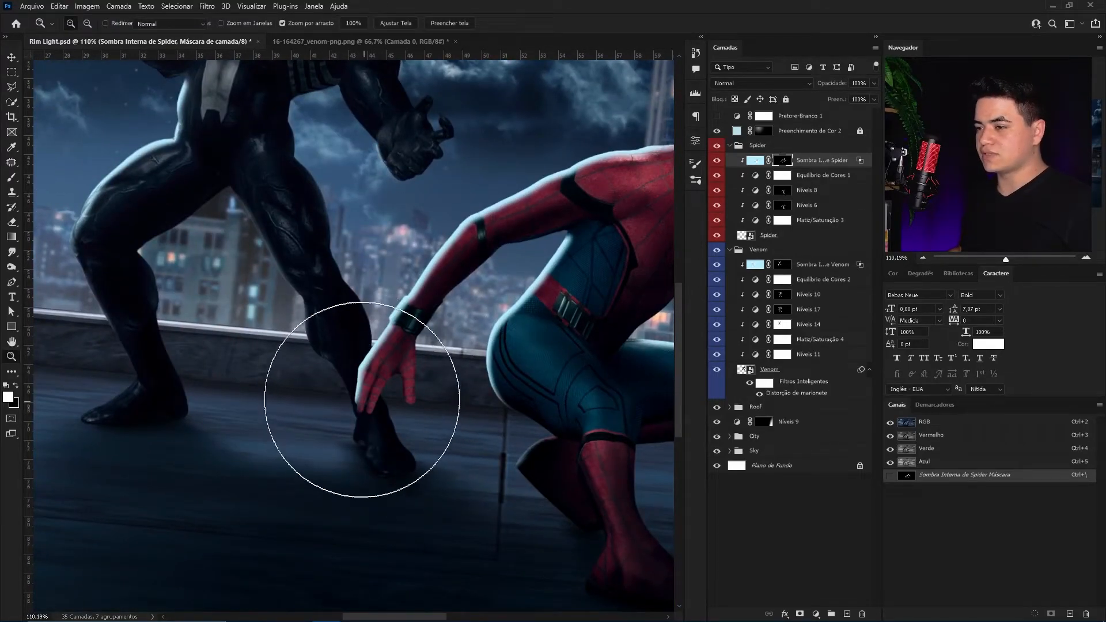
- Enlarge the soft brush and fade the rim light on Spider-Man's lowered forearm and hand in the mask
key(b)
mouse_move(510, 297)
mouse_down()
mouse_move(482, 297)
mouse_move(386, 390)
mouse_up()
key(bracketright)
key(bracketright)
key(bracketright)
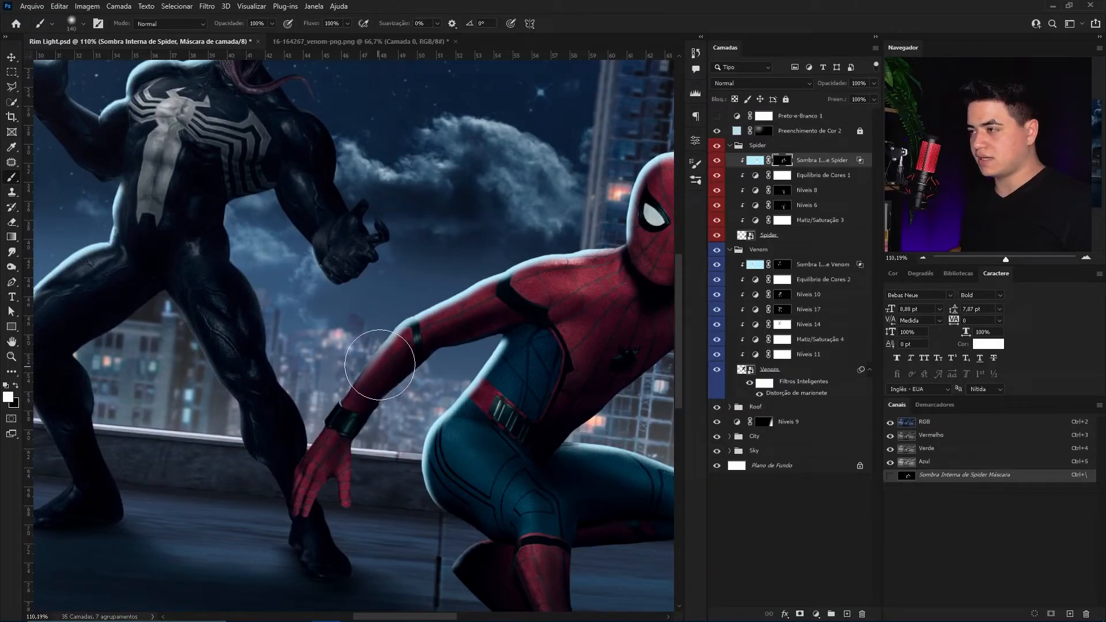
mouse_move(390, 334)
mouse_down()
mouse_move(426, 330)
mouse_move(423, 349)
mouse_up()
mouse_move(447, 308)
mouse_down()
mouse_move(464, 267)
mouse_move(485, 270)
mouse_move(448, 269)
mouse_move(387, 239)
mouse_up()
key(x)
drag(385, 188, 410, 229)
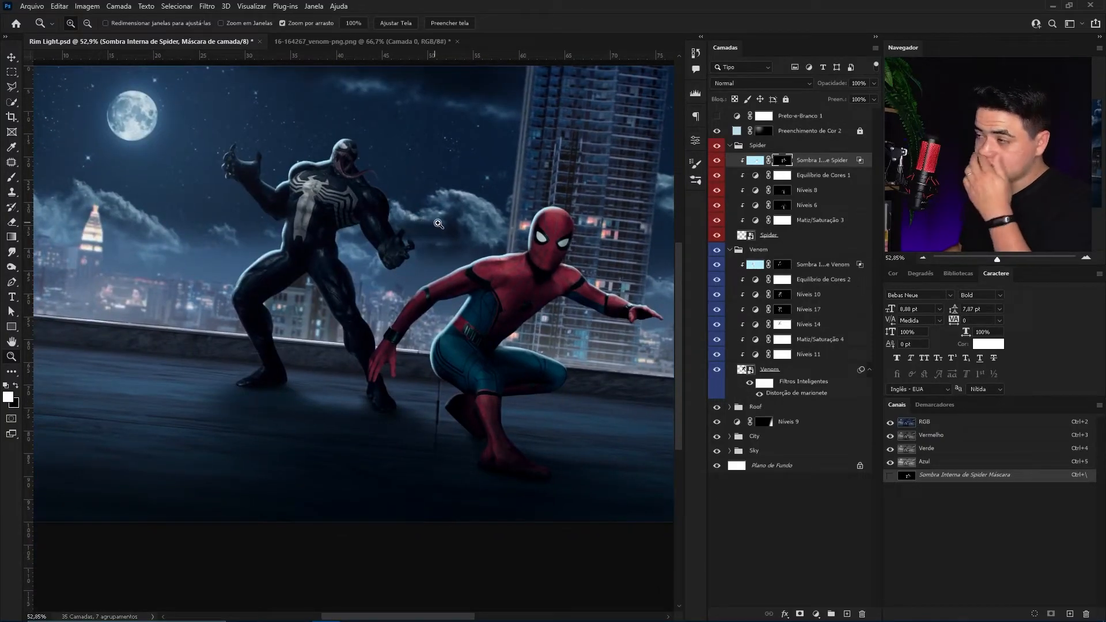
- Compare the whole composite with the Spider rim light layer off and on
drag(415, 303, 370, 350)
drag(370, 350, 372, 352)
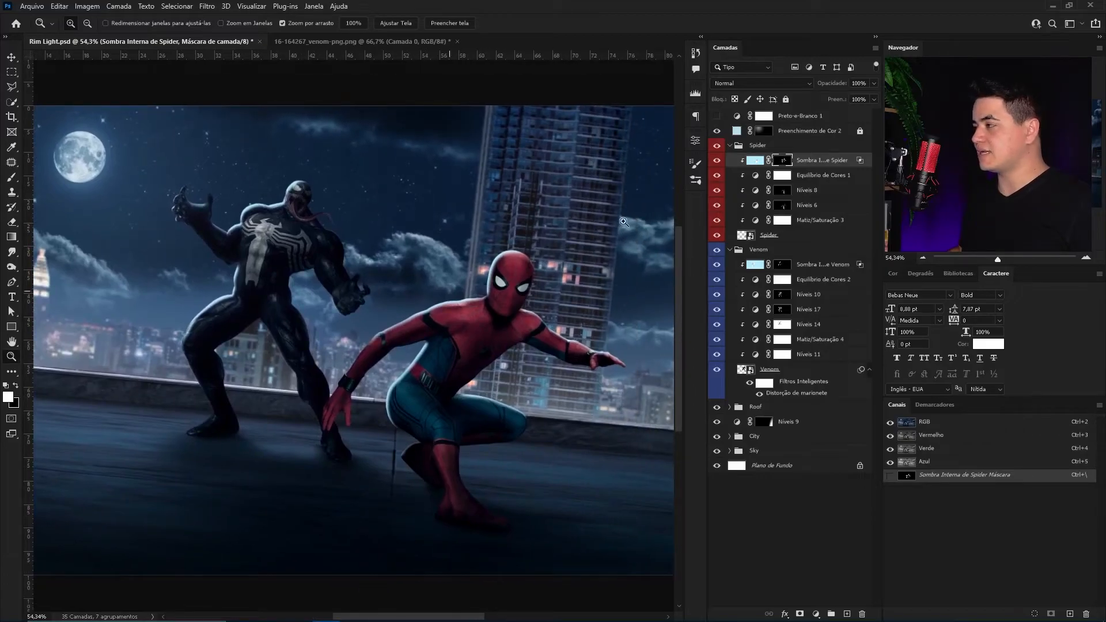
click(716, 161)
click(716, 162)
- Split the underlying layer's black Blend If slider on the Spider inner shadow layer to fade it over dark tones
drag(429, 322, 547, 323)
drag(547, 323, 495, 295)
double_click(869, 164)
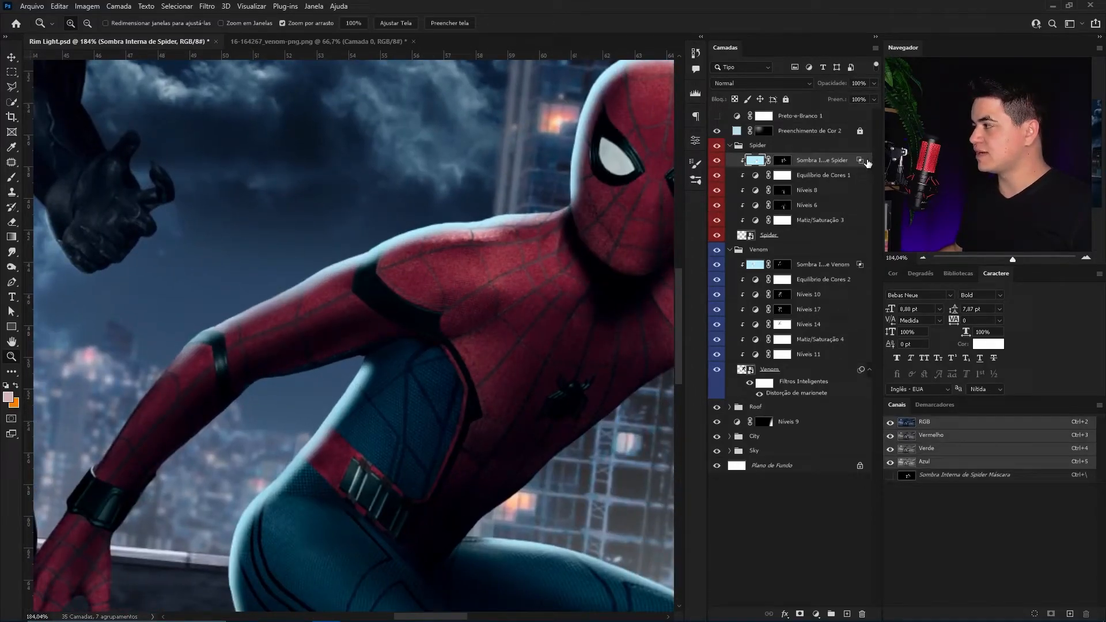
drag(600, 305, 725, 359)
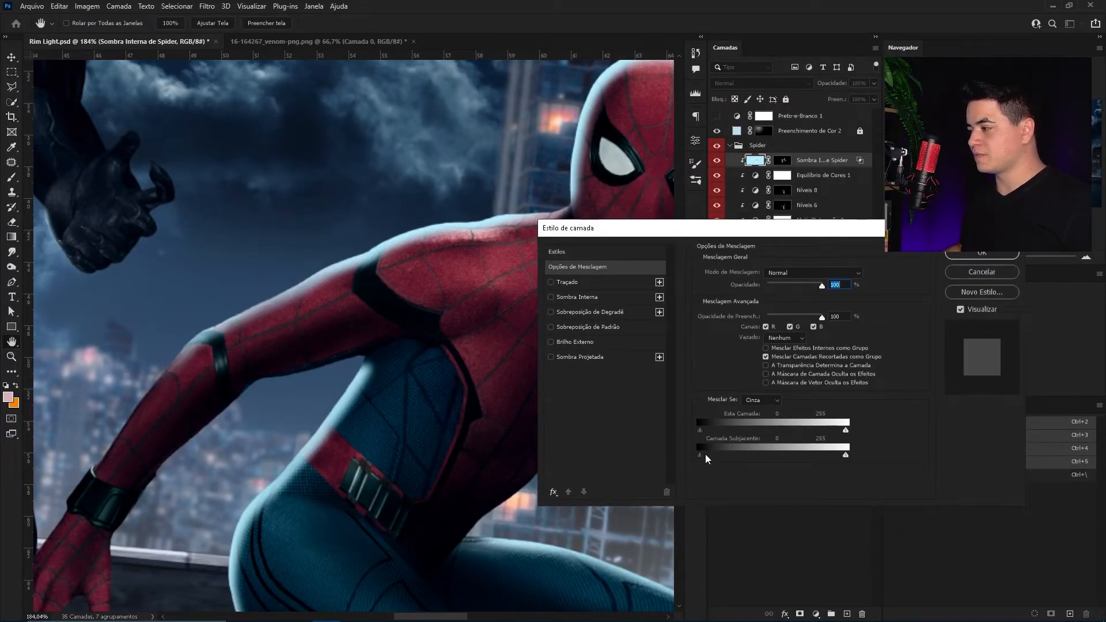
mouse_move(711, 455)
mouse_down()
mouse_move(742, 454)
mouse_move(731, 451)
mouse_up()
click(965, 253)
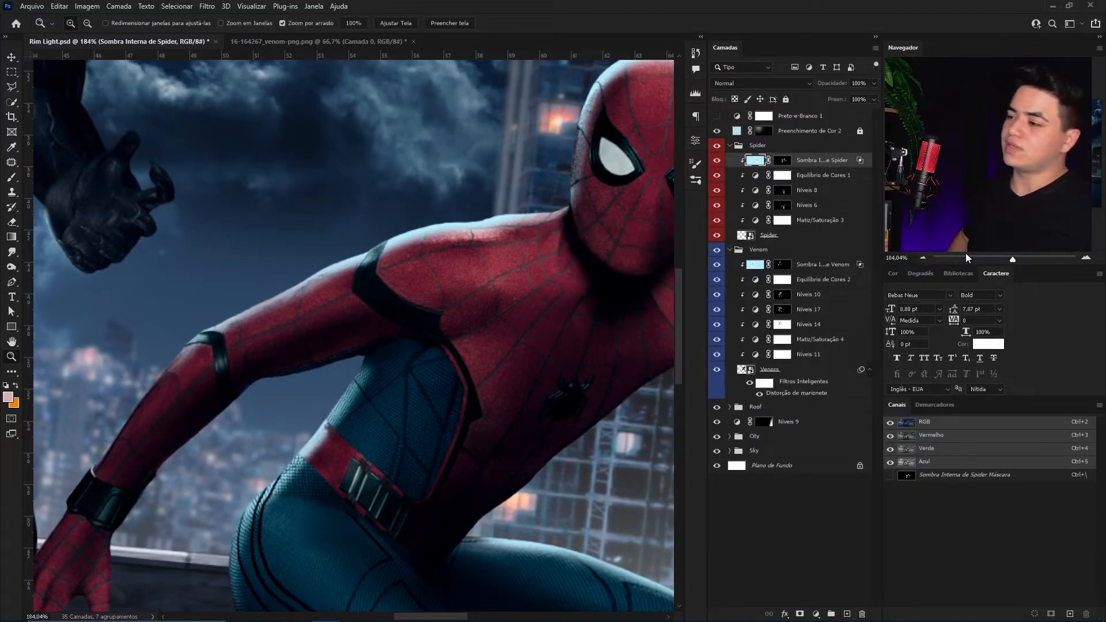
- Examine the blended rim light on Spider-Man by toggling its layer off and on and viewing the full composite
key(ctrl+0)
drag(445, 342, 621, 205)
drag(491, 303, 607, 262)
click(720, 159)
click(722, 160)
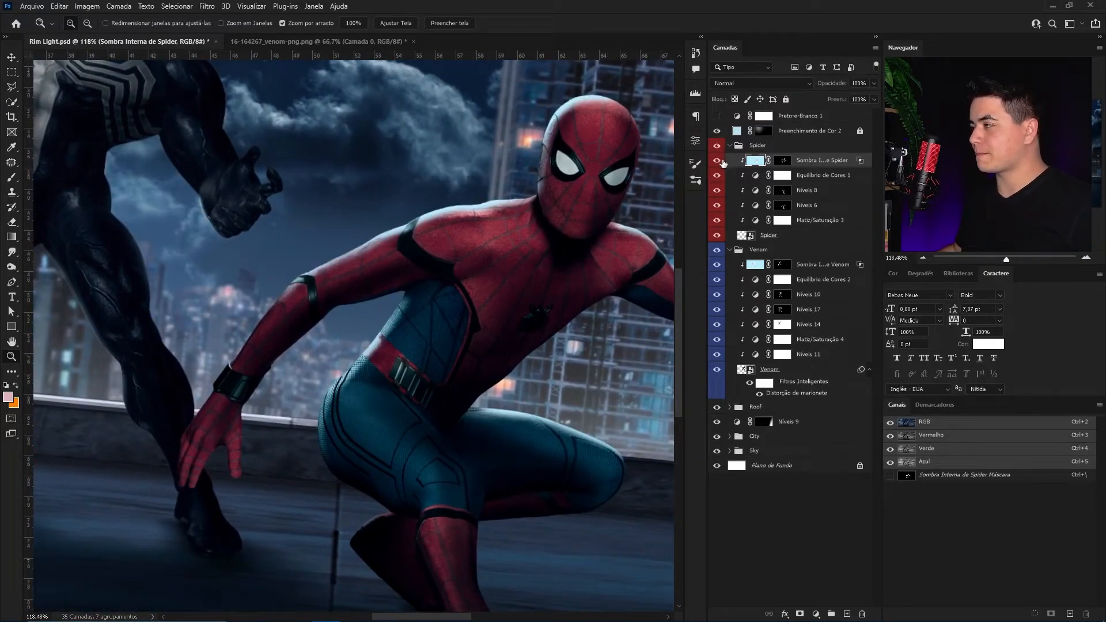
drag(504, 294, 432, 281)
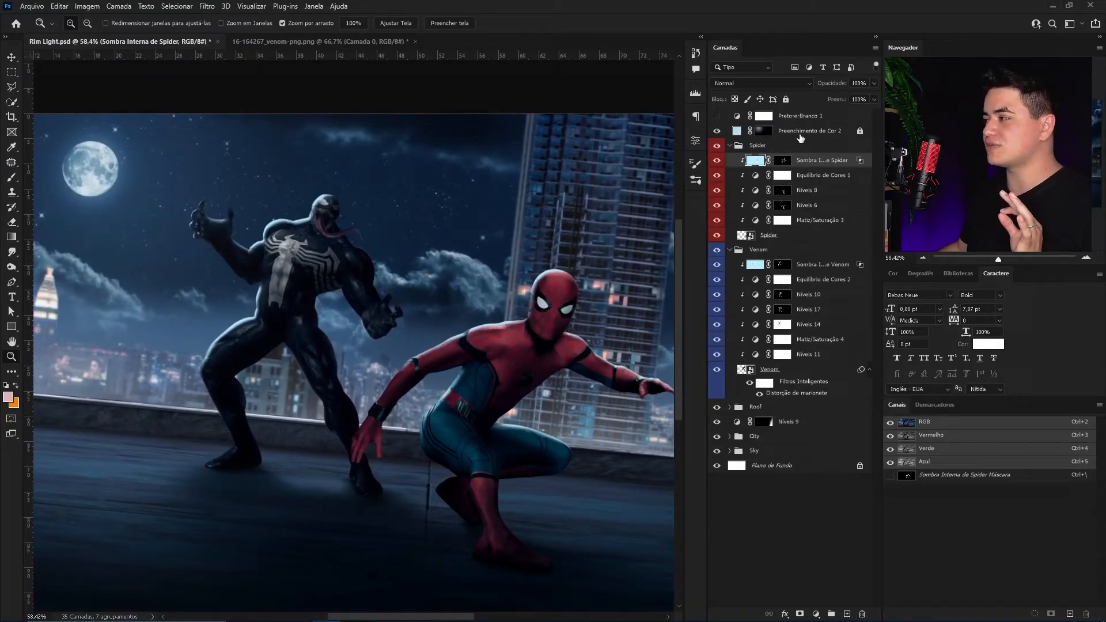
- Select the Spider group and collapse the Spider and Venom groups
click(764, 131)
click(775, 146)
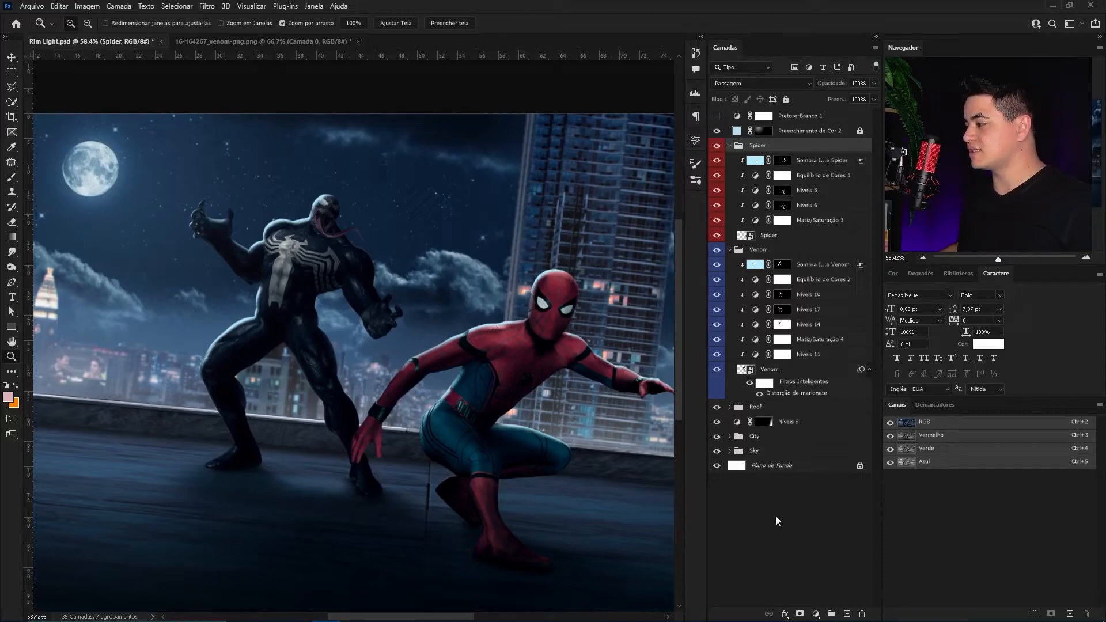
click(814, 614)
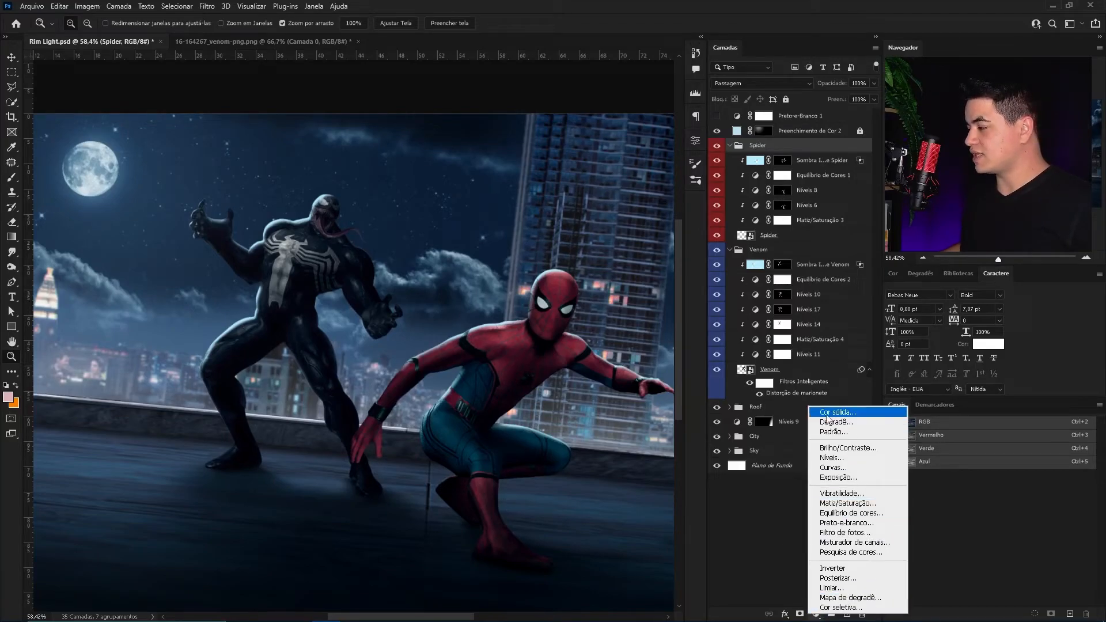
click(730, 147)
click(729, 146)
click(730, 160)
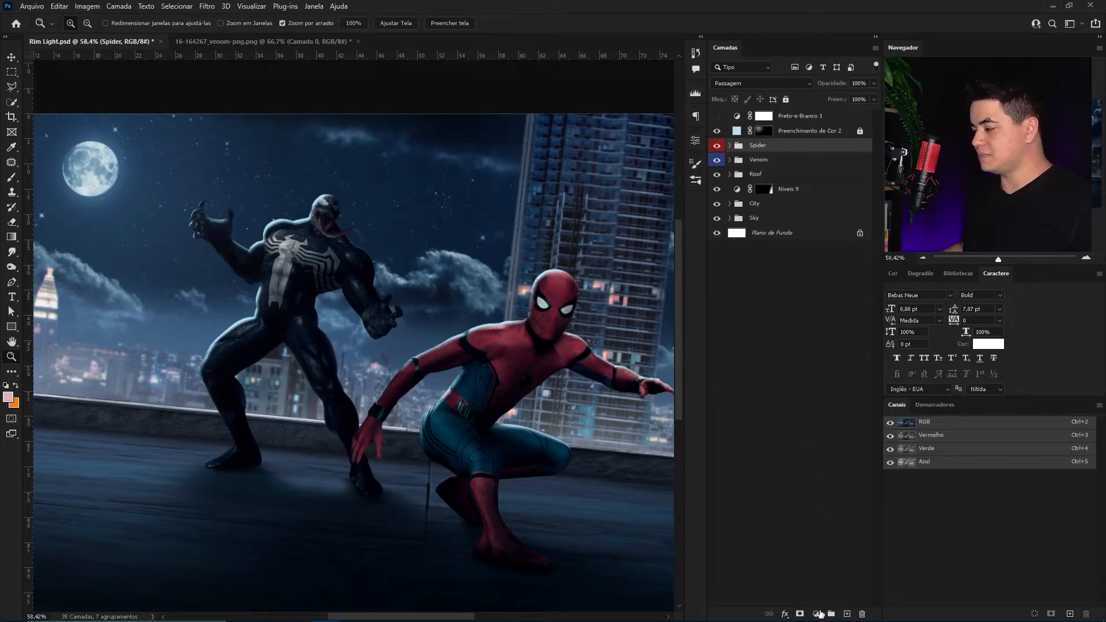
- Add a pale cyan solid colour fill layer (#d7f8ff) above the Spider group and invert its mask to black
click(816, 614)
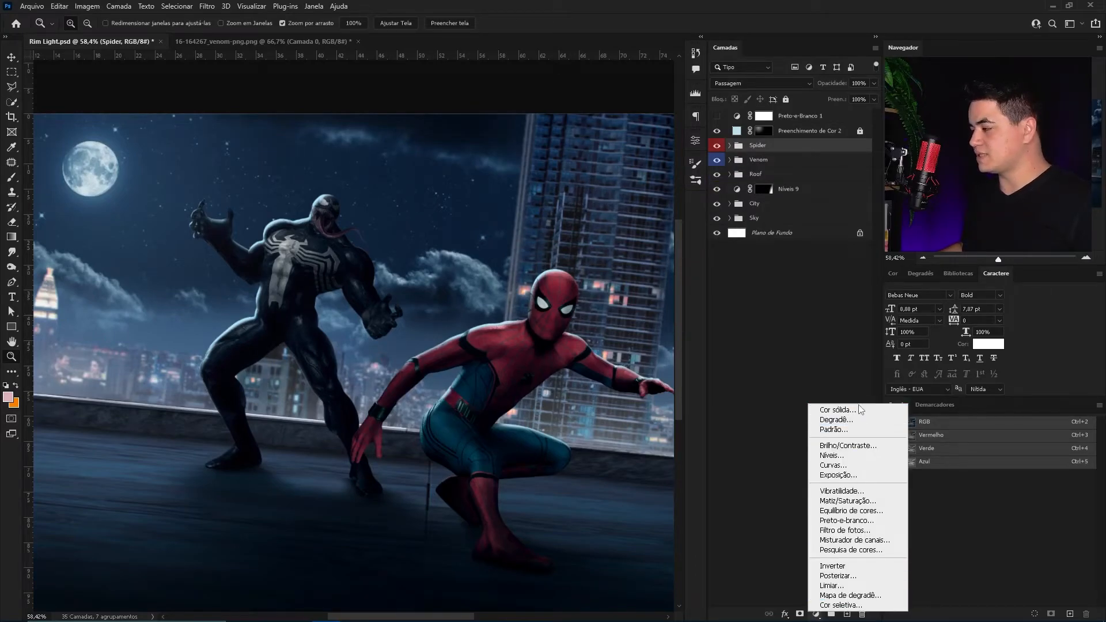
click(858, 413)
drag(665, 426, 525, 313)
drag(667, 422, 663, 407)
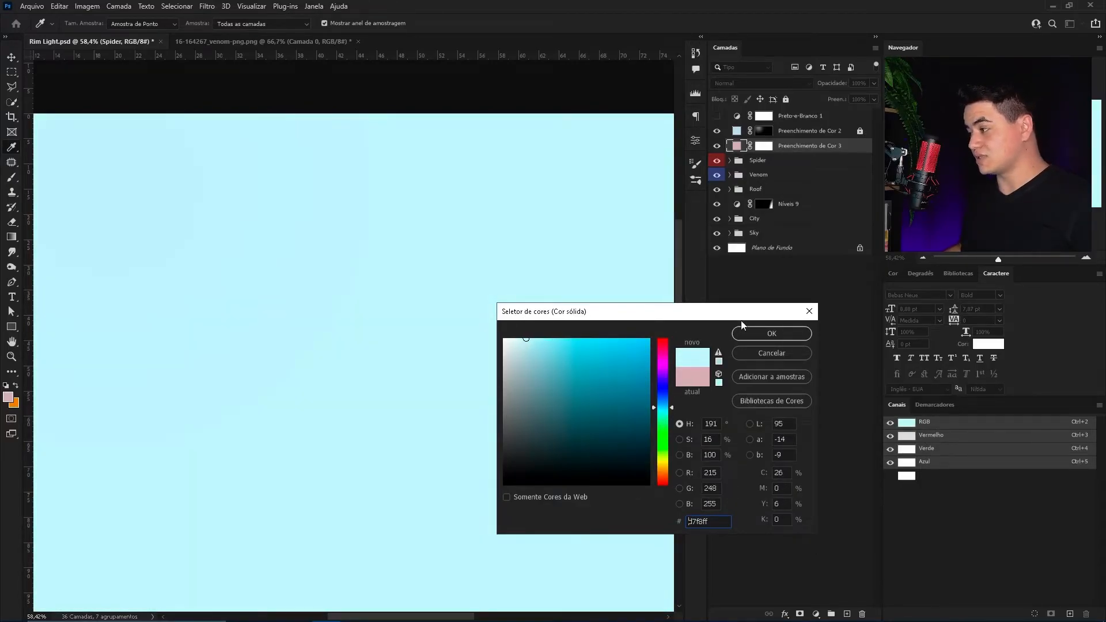
click(771, 332)
key(ctrl+i)
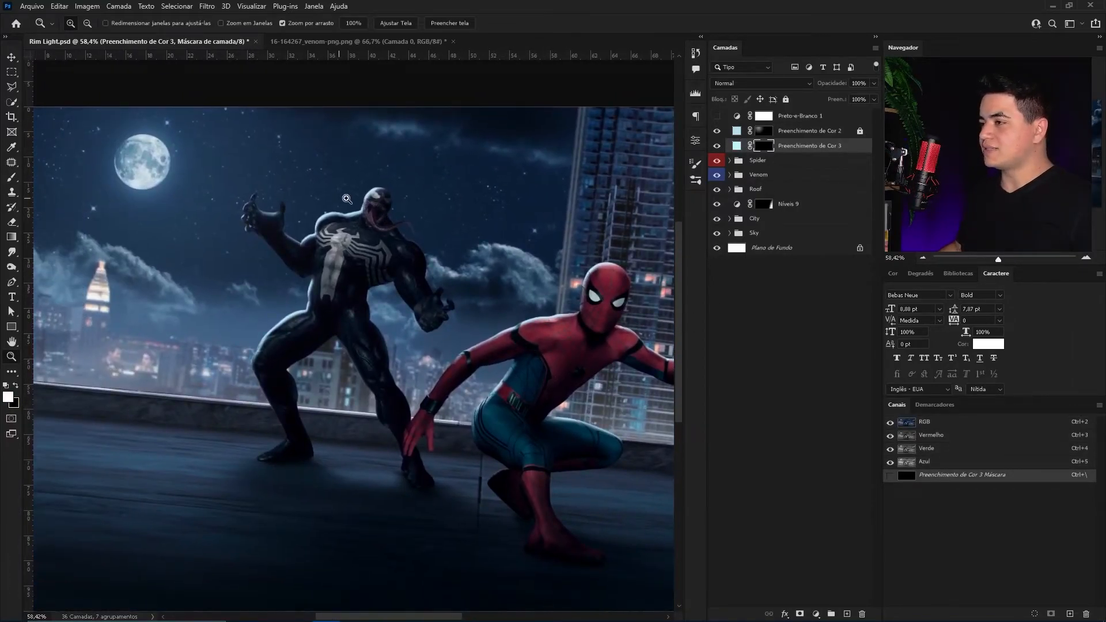
- Set the brush flow to 5% and paint white on the fill's mask for a soft glow along Venom's head and shoulders
mouse_move(347, 199)
mouse_down()
mouse_move(483, 174)
mouse_move(367, 171)
mouse_up()
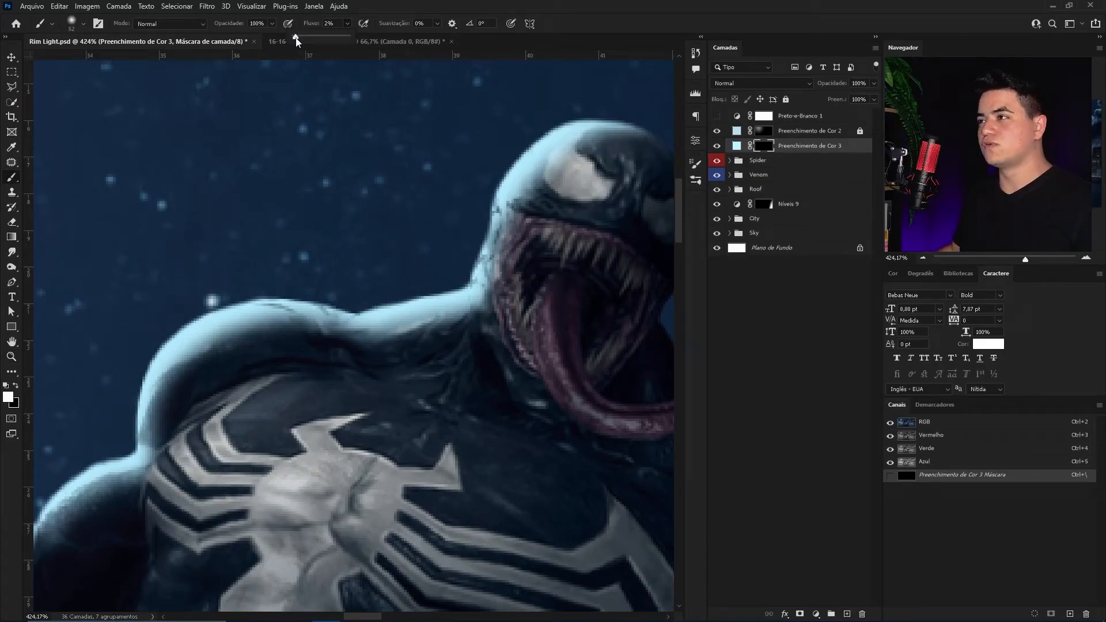
key(bracketright)
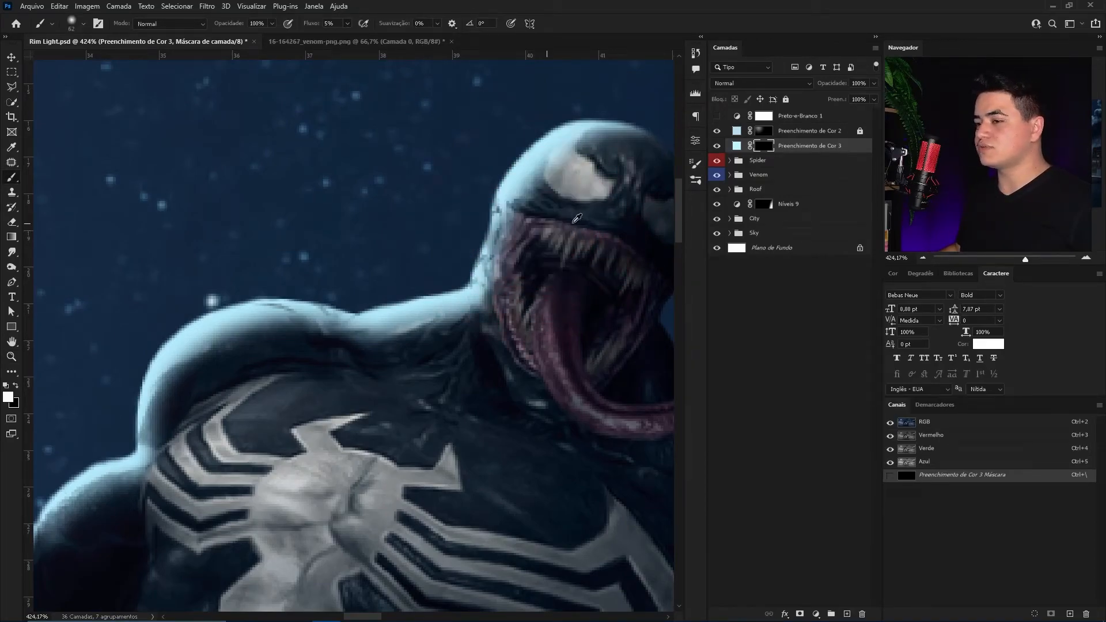
drag(559, 167, 481, 255)
mouse_move(548, 213)
mouse_down()
mouse_move(442, 245)
mouse_move(405, 305)
mouse_up()
key(ctrl+z)
alt+right_click(492, 247)
mouse_move(572, 229)
mouse_down()
mouse_move(491, 213)
mouse_move(419, 272)
mouse_move(398, 354)
mouse_up()
mouse_move(351, 398)
mouse_down()
mouse_move(267, 412)
mouse_move(226, 402)
mouse_up()
drag(458, 314, 797, 173)
mouse_move(518, 271)
mouse_down()
mouse_move(451, 271)
mouse_move(395, 375)
mouse_move(291, 465)
mouse_up()
- Paint the glow around Venom's raised hand and fingers on the fill's mask, reducing the excess with black
drag(373, 347, 713, 339)
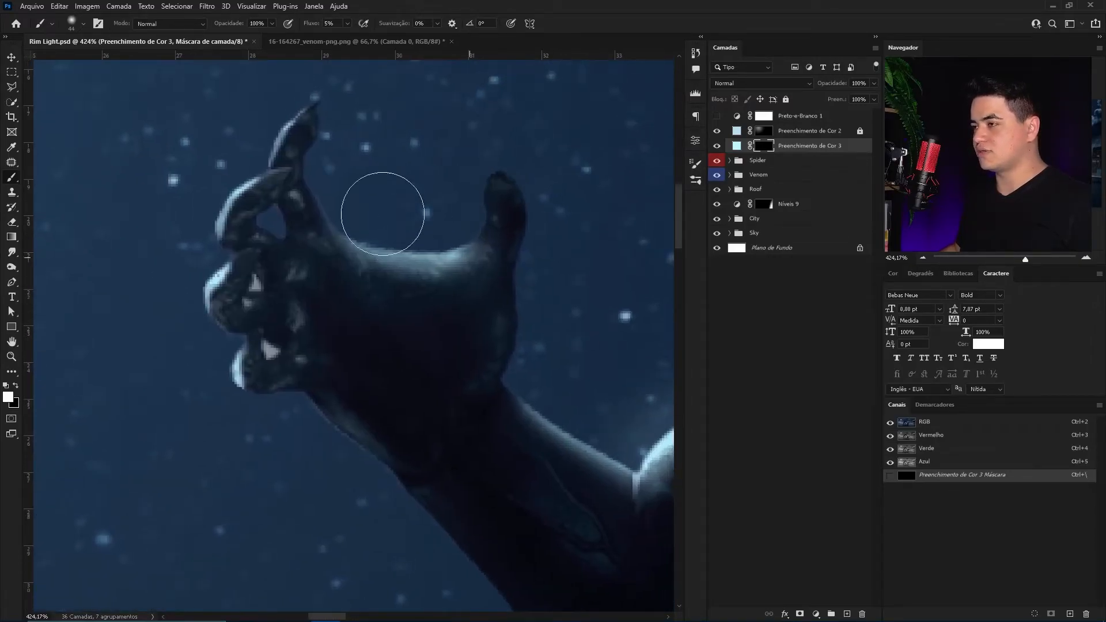
mouse_move(279, 144)
mouse_down()
mouse_move(214, 313)
mouse_move(230, 357)
mouse_up()
drag(316, 338, 205, 197)
mouse_move(359, 356)
mouse_down()
mouse_move(321, 334)
mouse_move(490, 432)
mouse_move(493, 521)
mouse_up()
key(x)
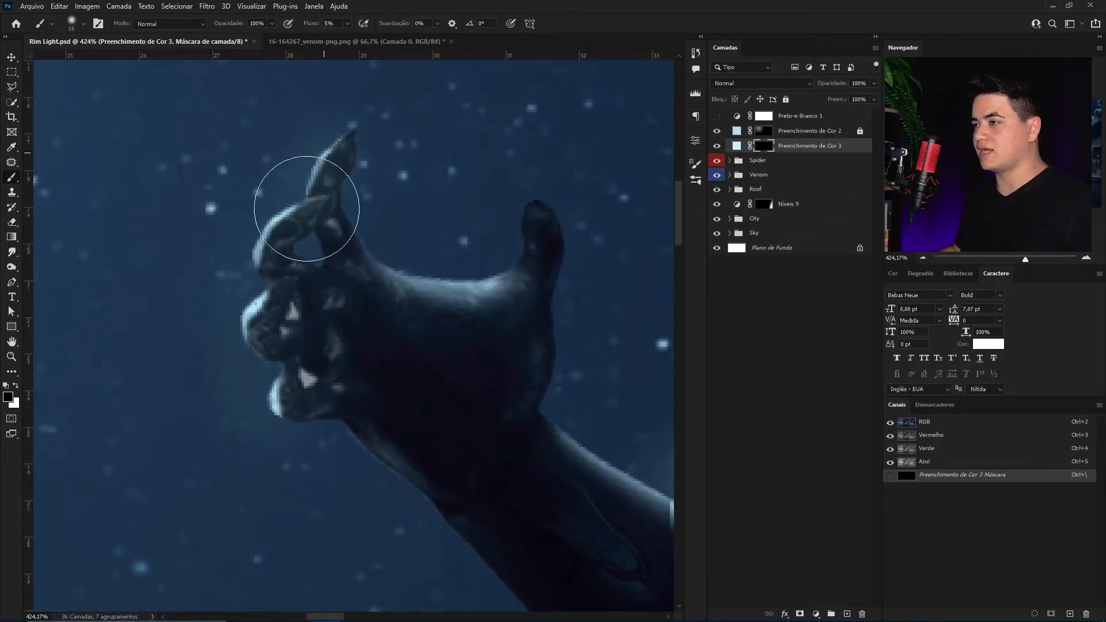
drag(381, 490, 227, 205)
mouse_move(464, 380)
mouse_down()
mouse_move(308, 165)
mouse_move(270, 135)
mouse_up()
key(x)
mouse_move(395, 253)
mouse_down()
mouse_move(357, 451)
mouse_move(538, 178)
mouse_move(365, 283)
mouse_move(234, 424)
mouse_move(338, 247)
mouse_up()
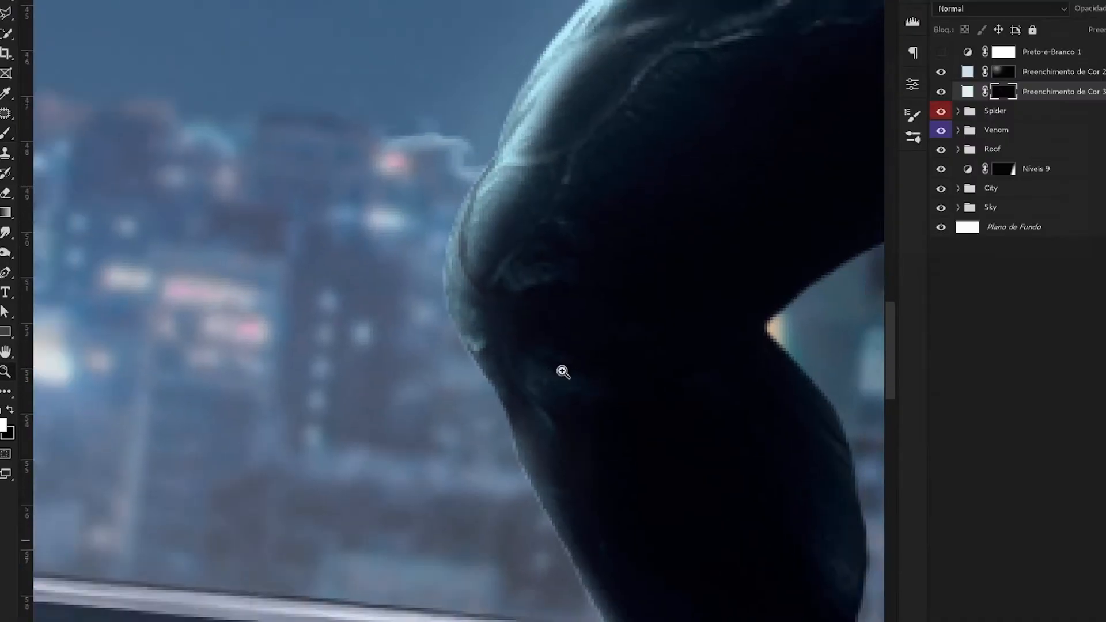
- Paint the glow along Spider-Man's moonlit body edges on the fill's mask, varying the brush size
mouse_move(562, 372)
mouse_down()
mouse_move(501, 279)
mouse_move(588, 242)
mouse_up()
mouse_move(587, 242)
mouse_down()
mouse_move(523, 357)
mouse_move(501, 434)
mouse_up()
drag(501, 435, 547, 426)
drag(669, 161, 419, 324)
key(bracketright)
mouse_move(623, 149)
mouse_down()
mouse_move(393, 388)
mouse_move(556, 129)
mouse_up()
key(bracketleft)
drag(324, 314, 519, 251)
drag(368, 282, 789, 175)
drag(622, 232, 365, 373)
drag(225, 461, 547, 120)
mouse_move(432, 338)
mouse_down()
mouse_move(564, 136)
mouse_move(317, 262)
mouse_up()
drag(659, 188, 422, 486)
drag(662, 461, 345, 238)
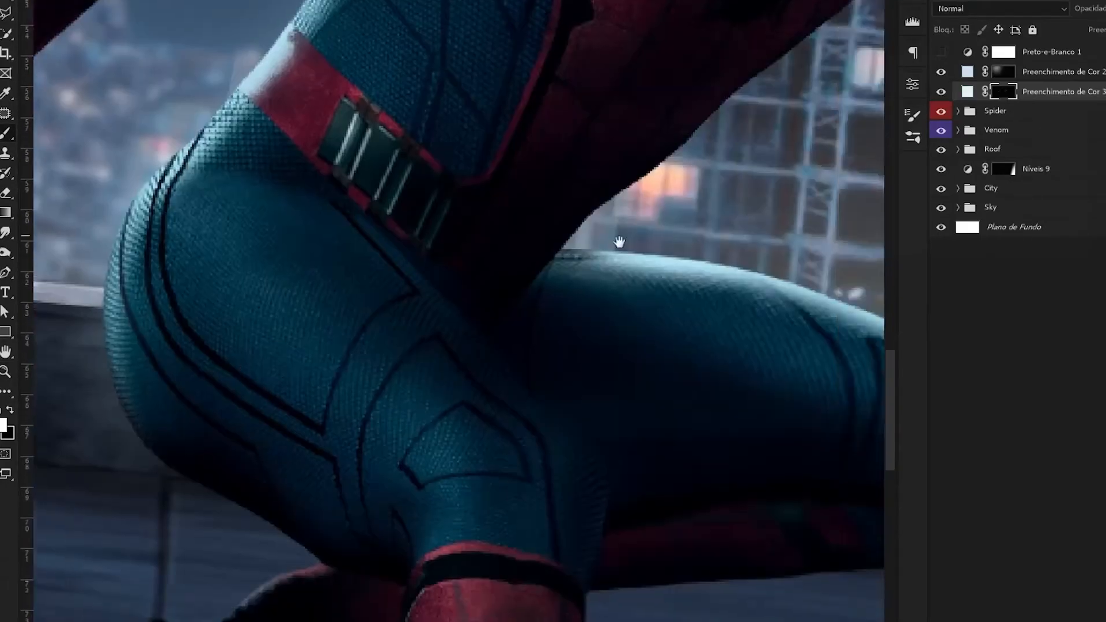
drag(662, 240, 324, 314)
drag(232, 332, 646, 464)
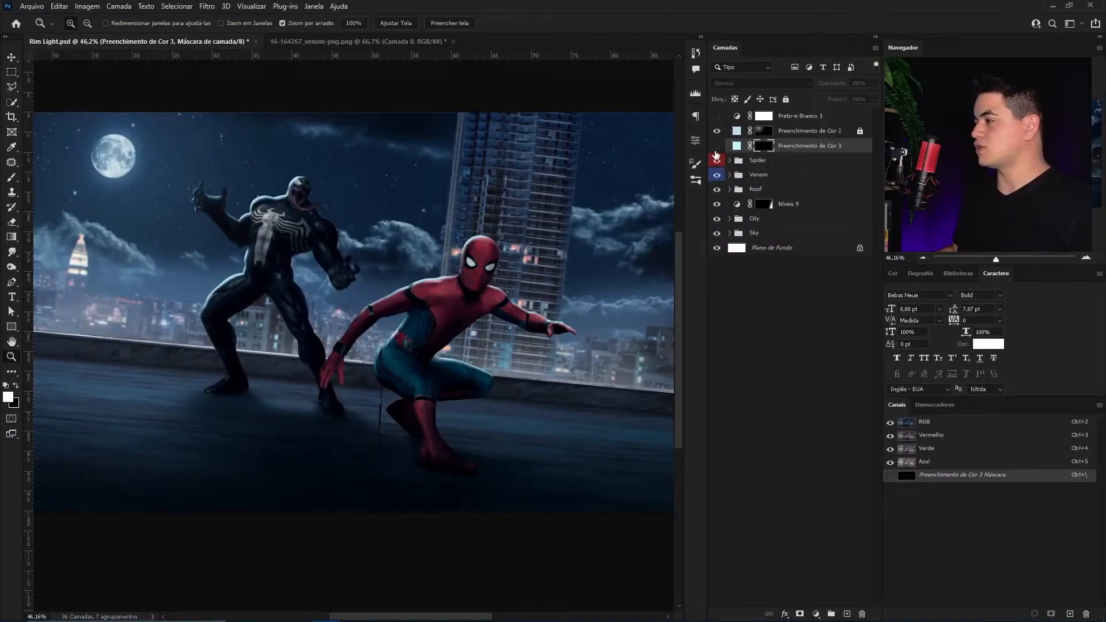
- Show the new glow fill layer and set its blend mode to Linear Dodge (Add)
click(717, 146)
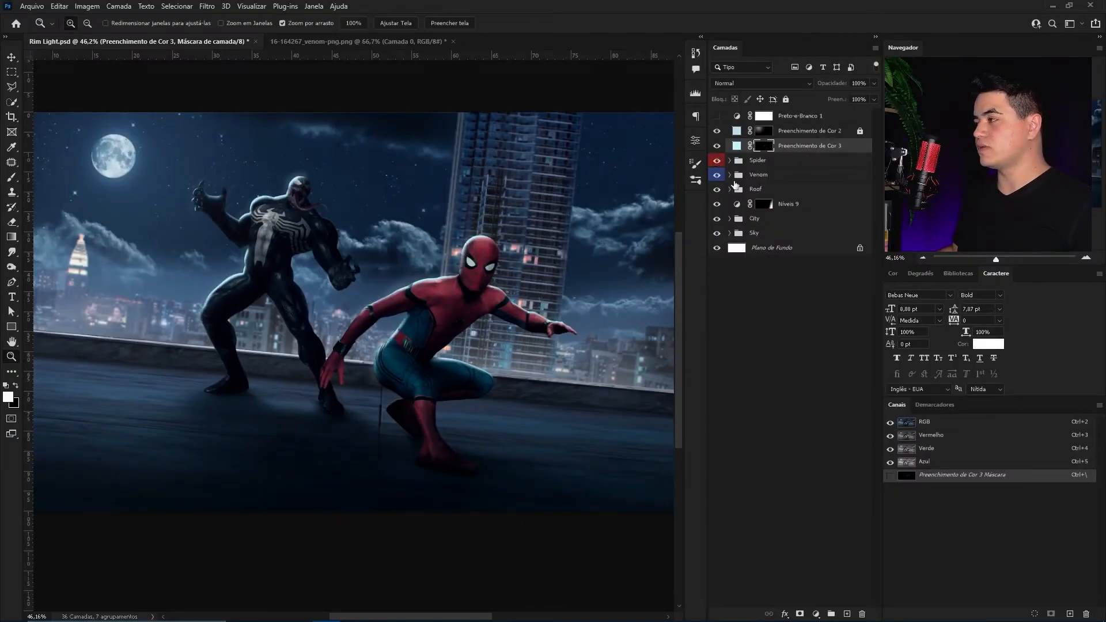
key(ctrl+2)
click(806, 83)
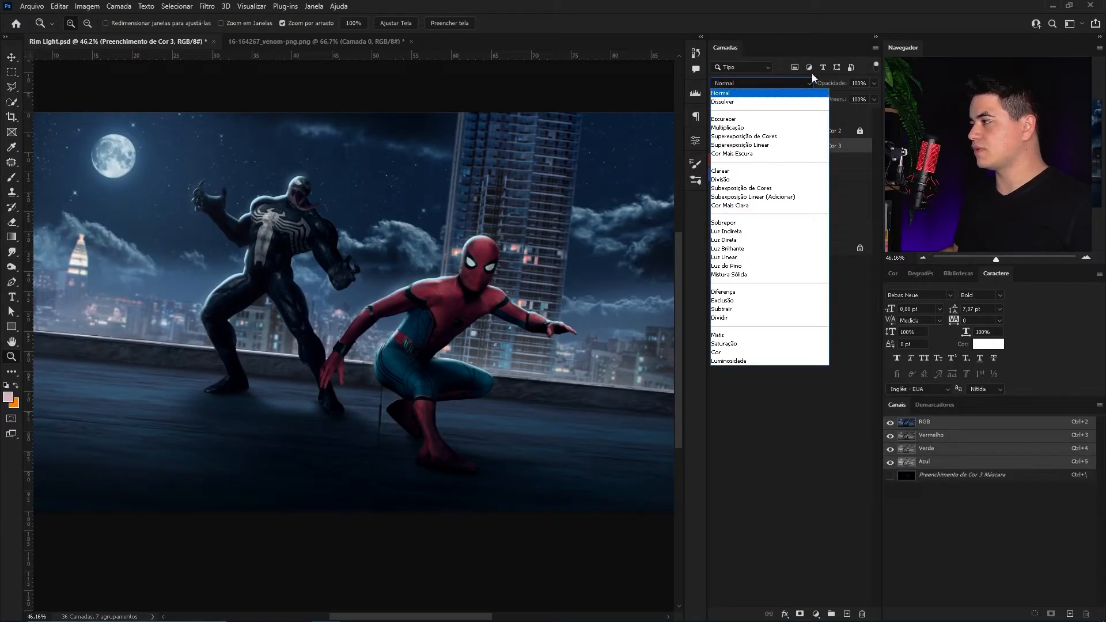
click(824, 197)
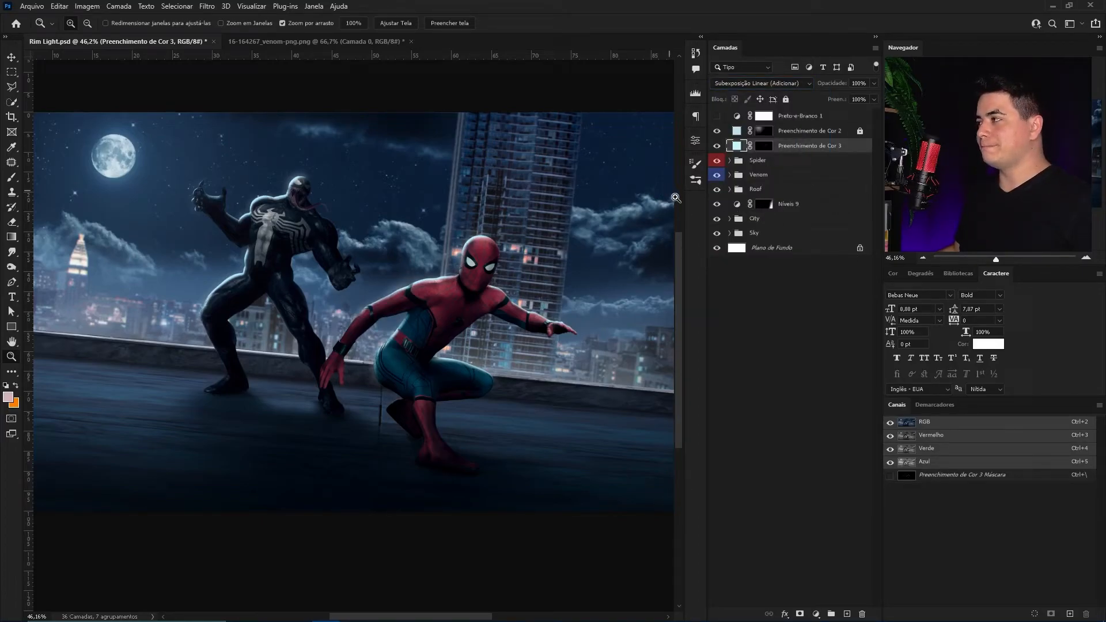
- Compare both characters with the glow fill layer off and on
drag(483, 331, 564, 288)
drag(564, 288, 510, 301)
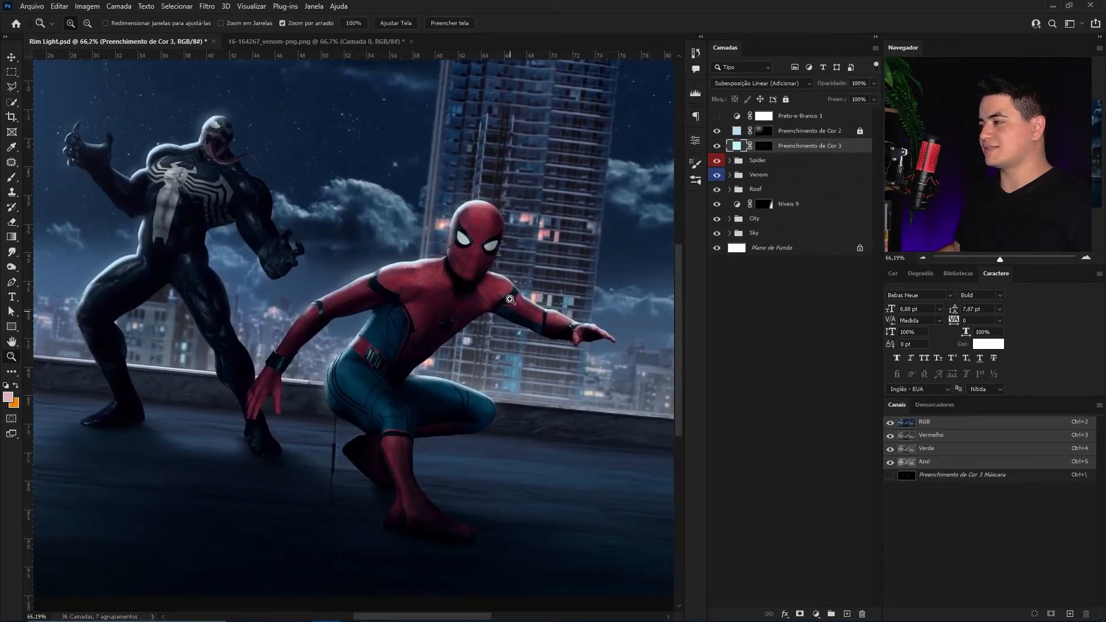
click(717, 147)
click(716, 146)
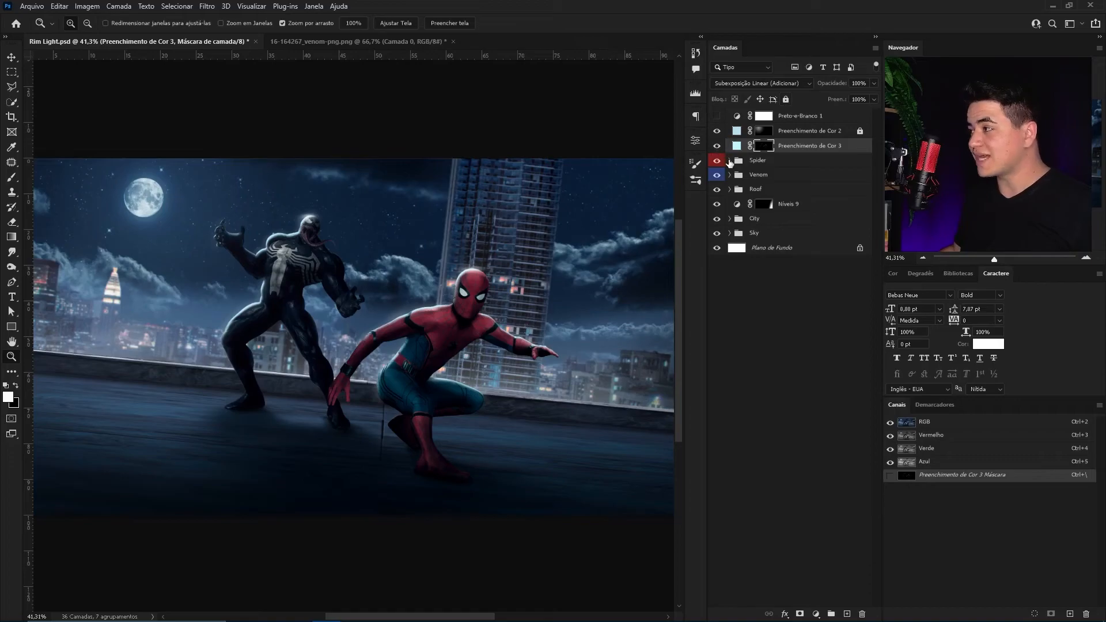
- Expand the Spider and Venom groups and compare the composite without and with the glow fill and both inner shadow layers
click(730, 161)
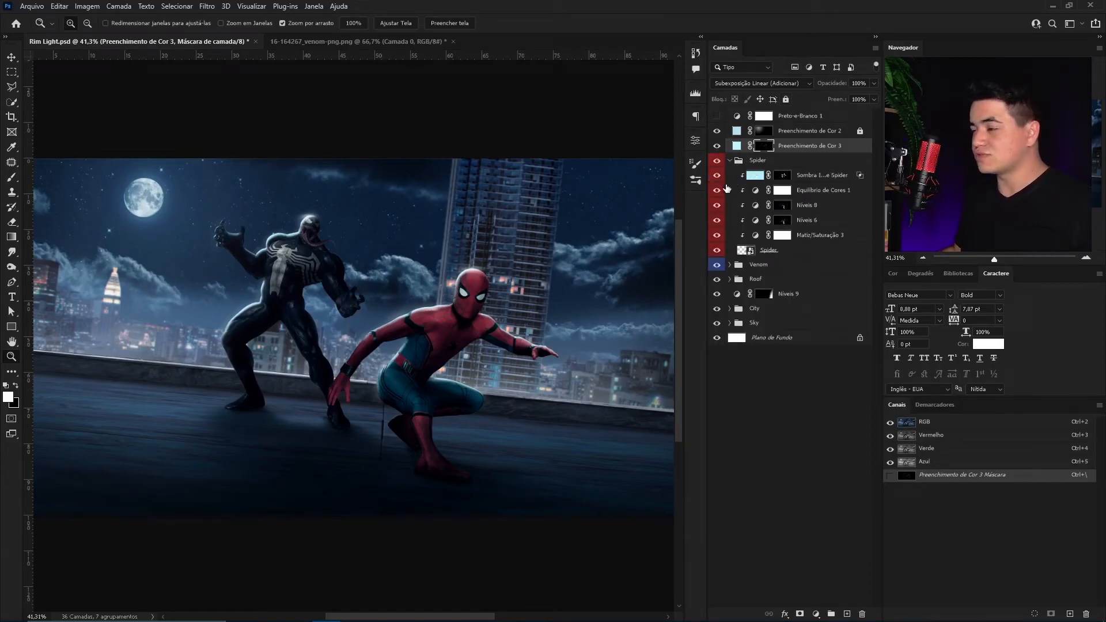
click(734, 268)
click(730, 265)
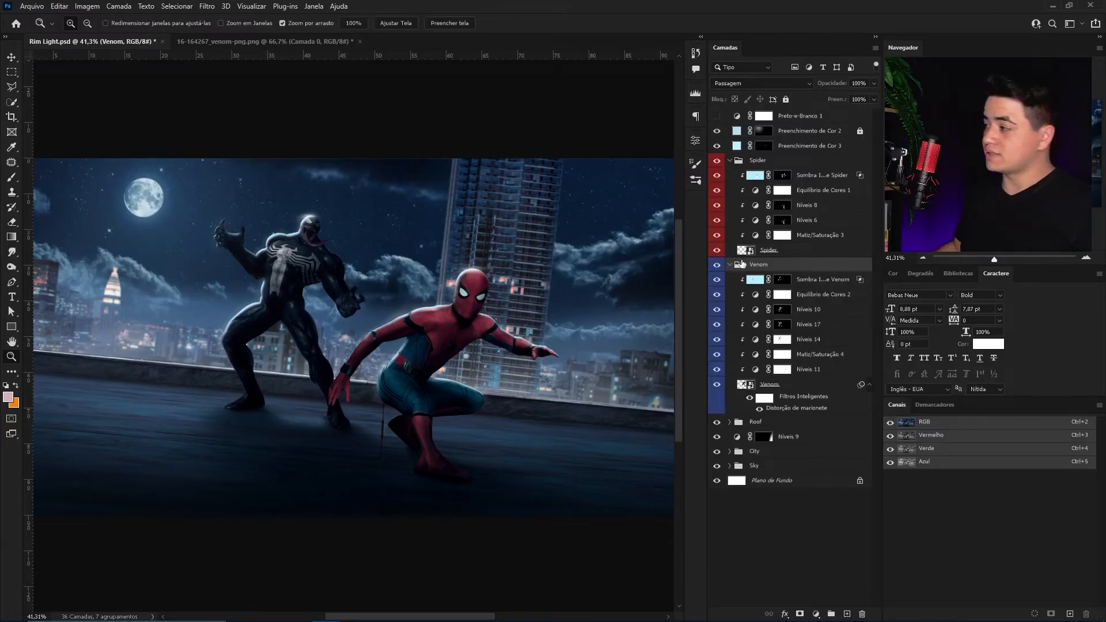
click(716, 147)
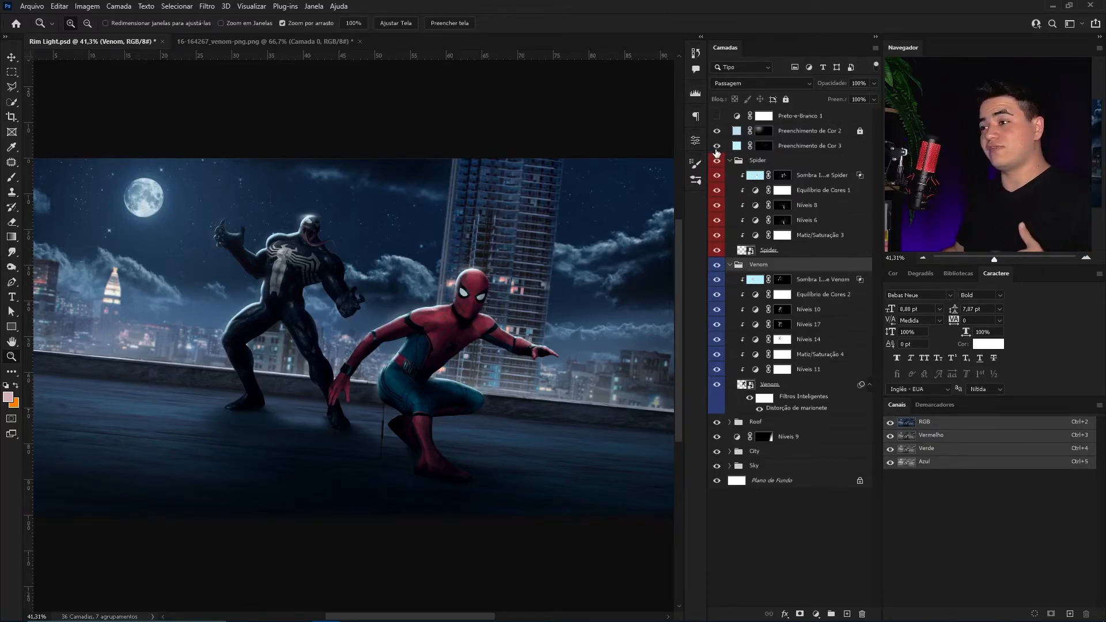
click(717, 147)
click(718, 175)
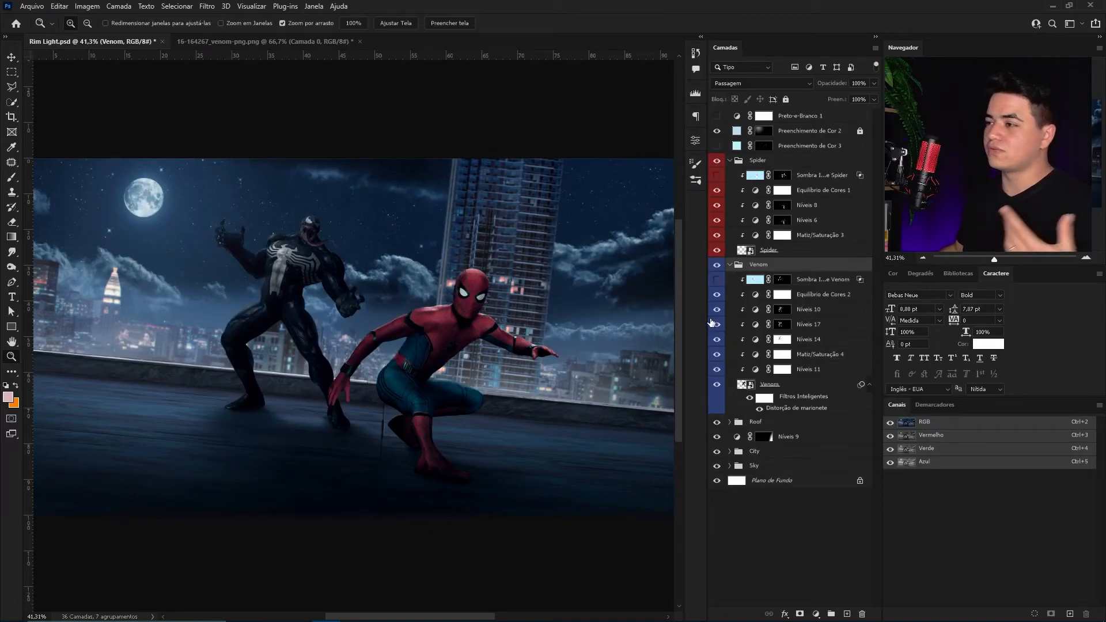
click(716, 280)
click(718, 146)
key(ctrl+0)
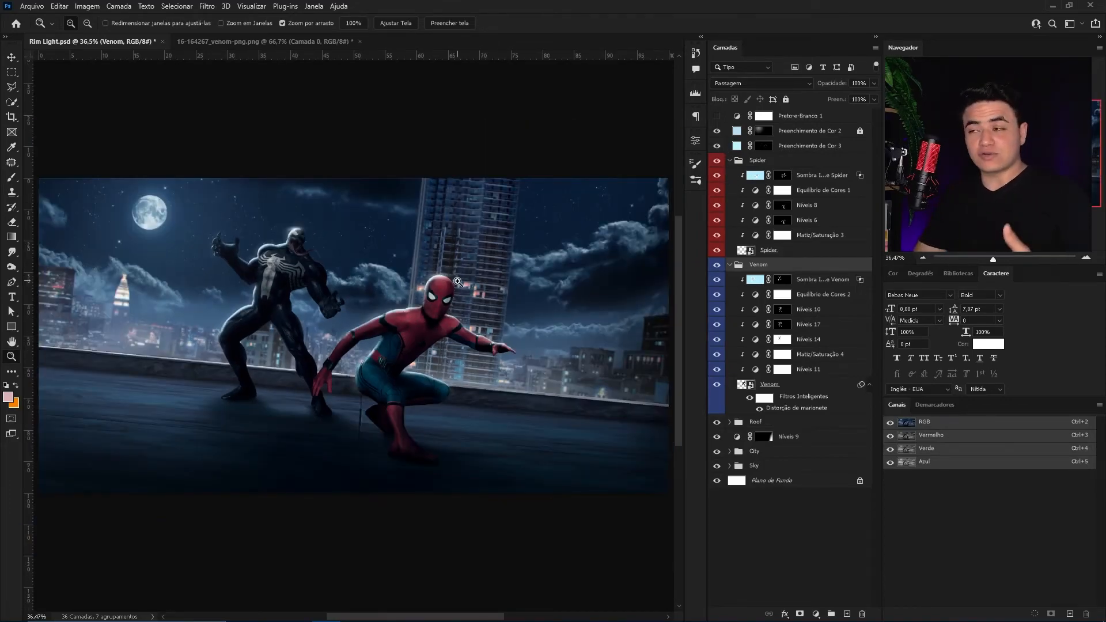